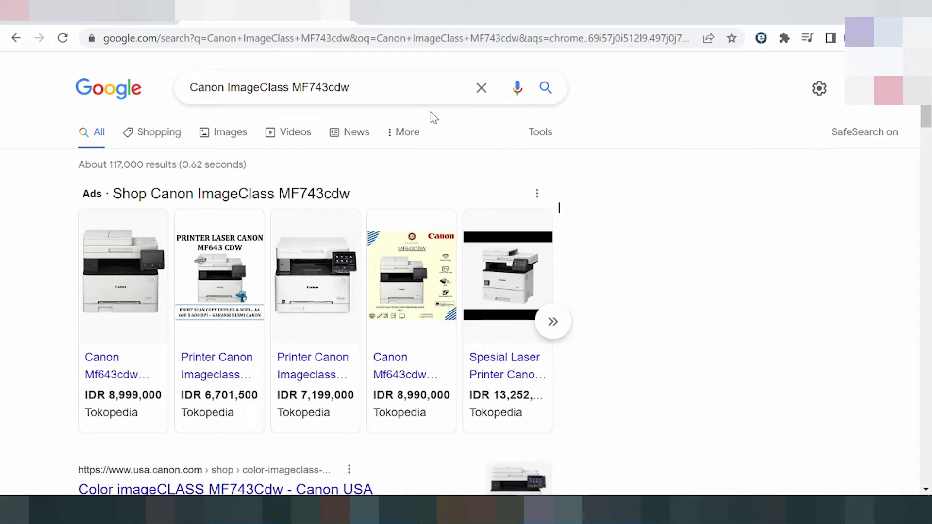
- Add ' driver download' to the Canon ImageClass MF743cdw query and run the search
drag(292, 87, 334, 87)
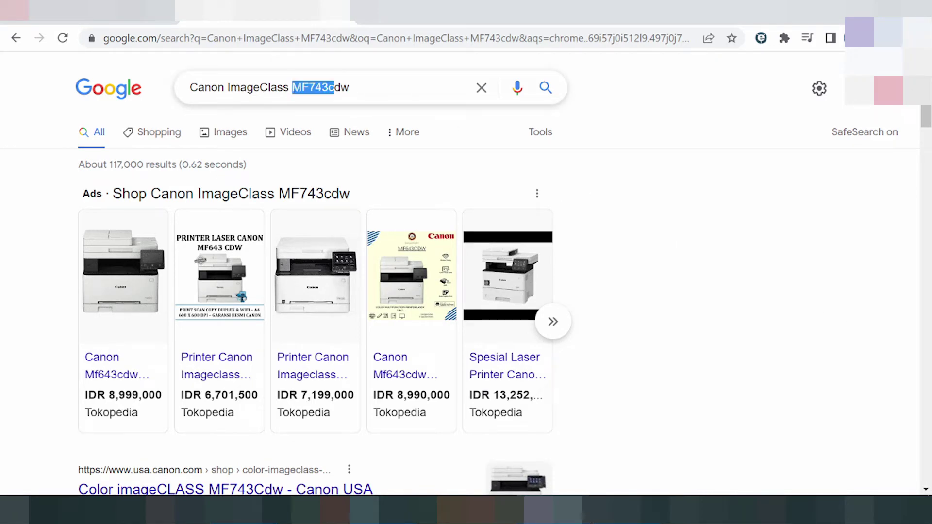
click(349, 88)
text(d)
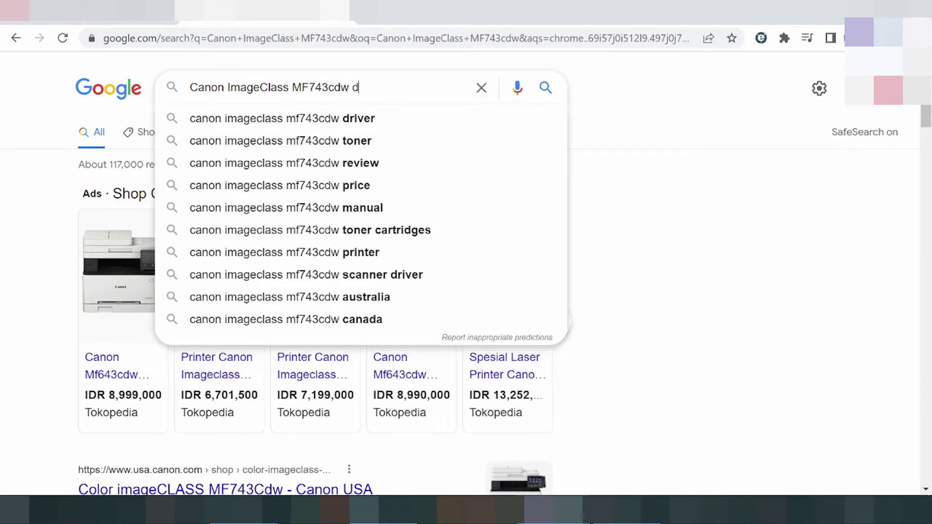
text(river download)
key(Return)
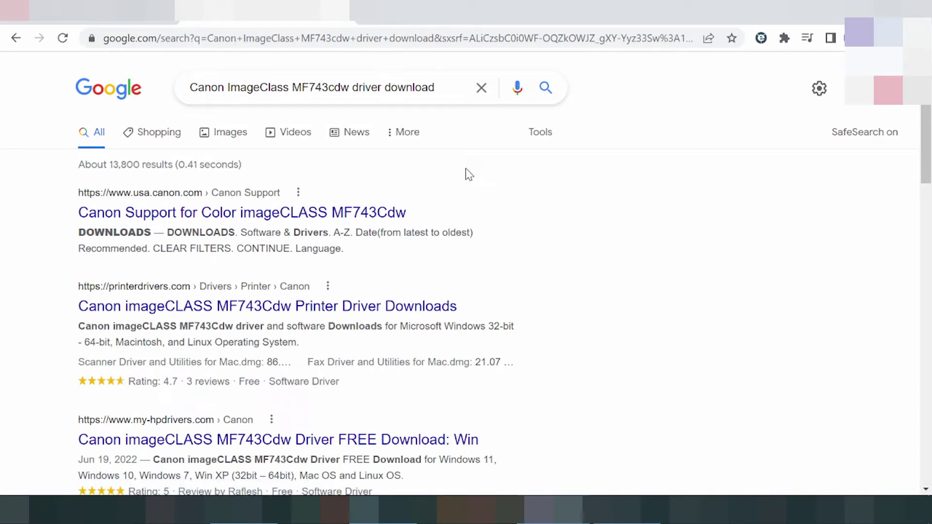
- Open the 'Canon Support for Color imageCLASS MF743Cdw' result
scroll(474, 175, down, 2)
scroll(474, 172, down, 3)
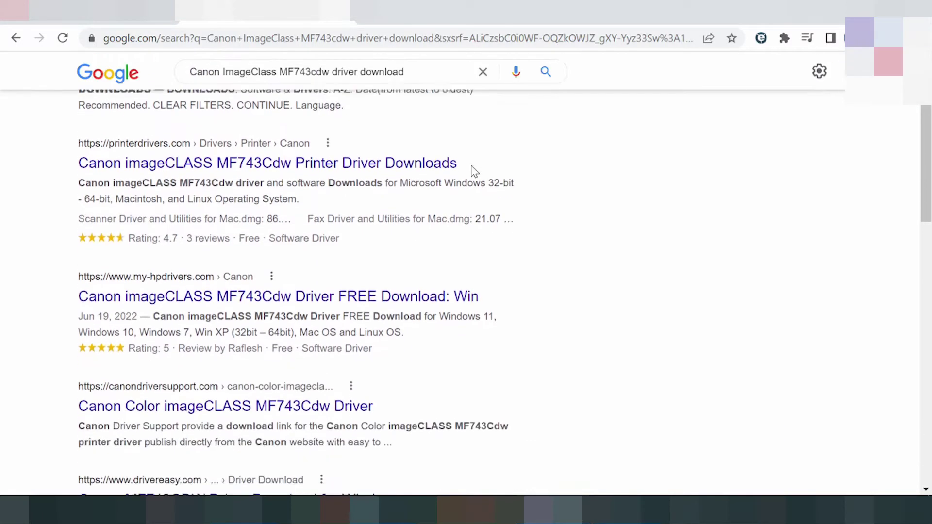
scroll(481, 174, down, 3)
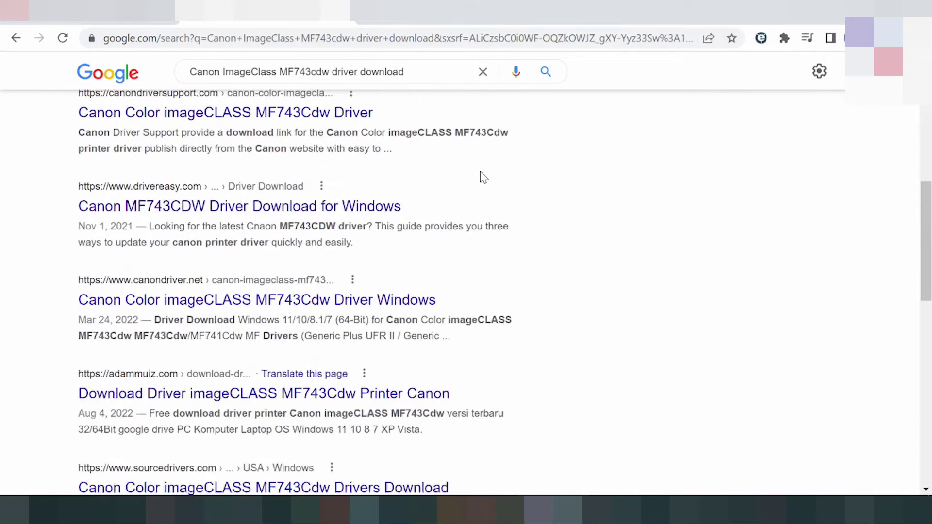
scroll(486, 187, down, 4)
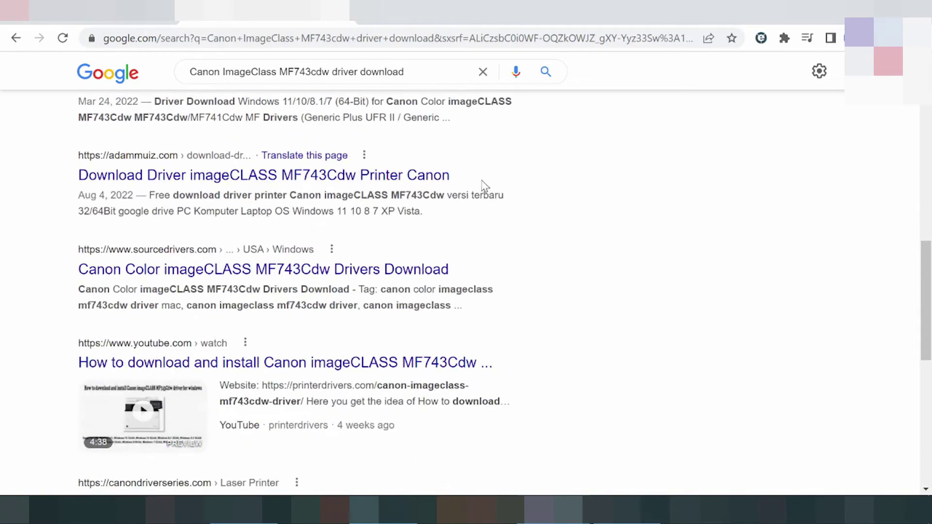
scroll(484, 187, down, 5)
scroll(484, 187, down, 3)
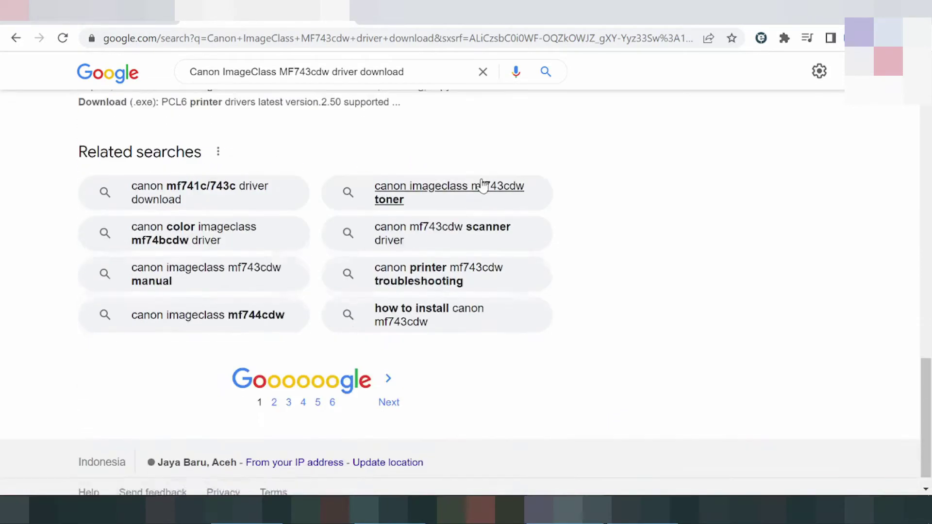
scroll(484, 182, up, 20)
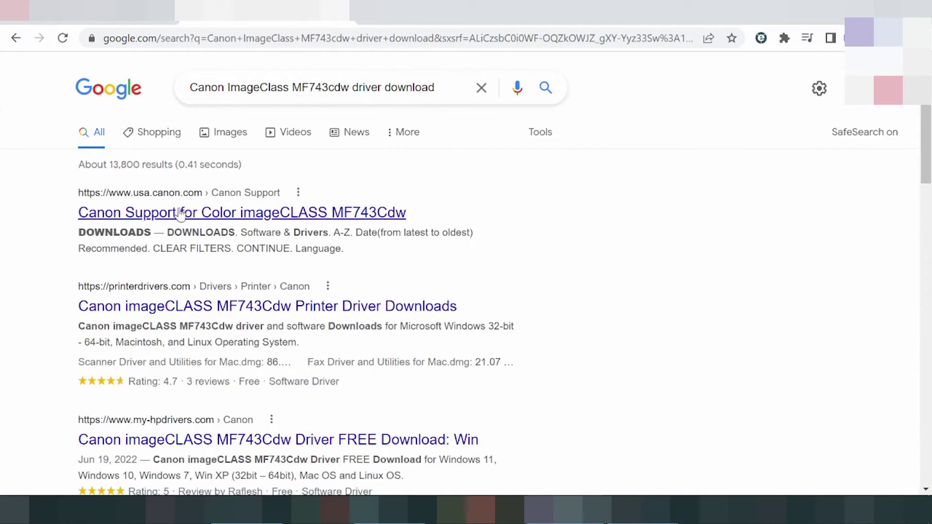
click(171, 214)
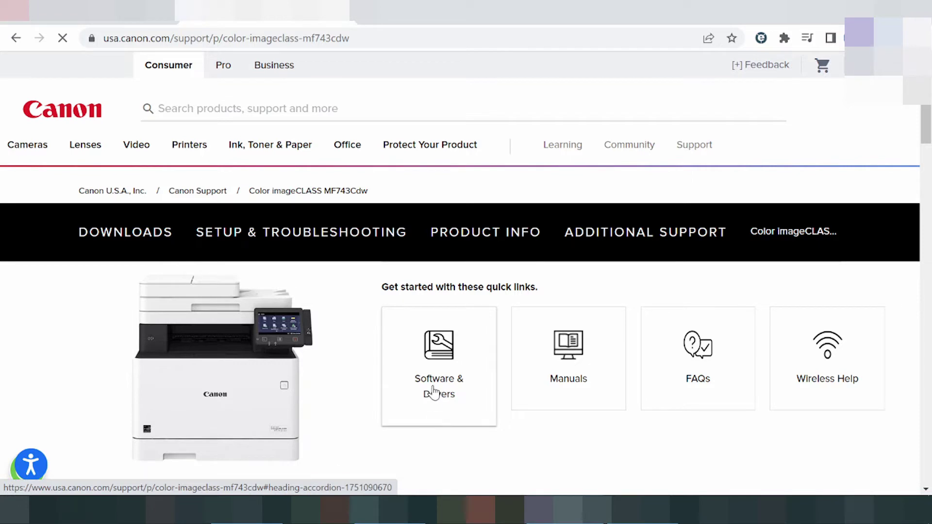
- Go to the Software & Drivers section and expand the Operating System filter choices
click(434, 392)
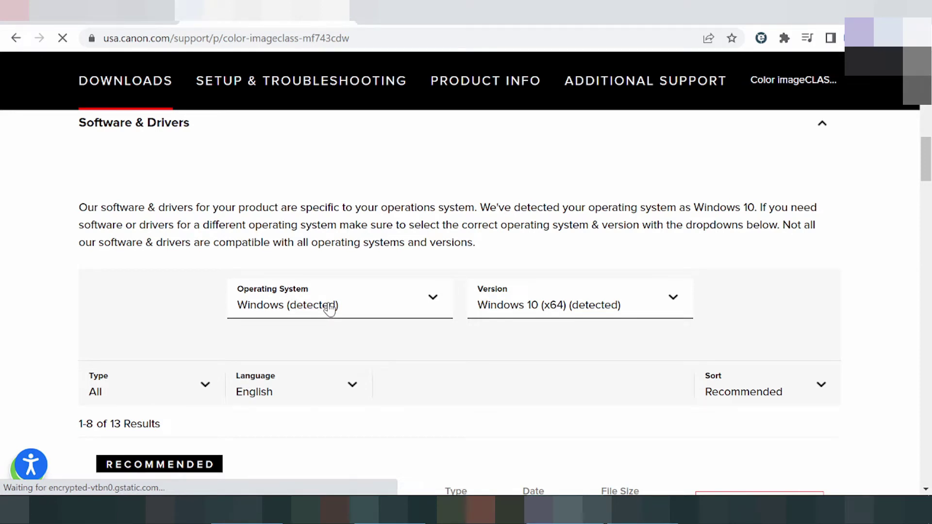
scroll(333, 291, down, 1)
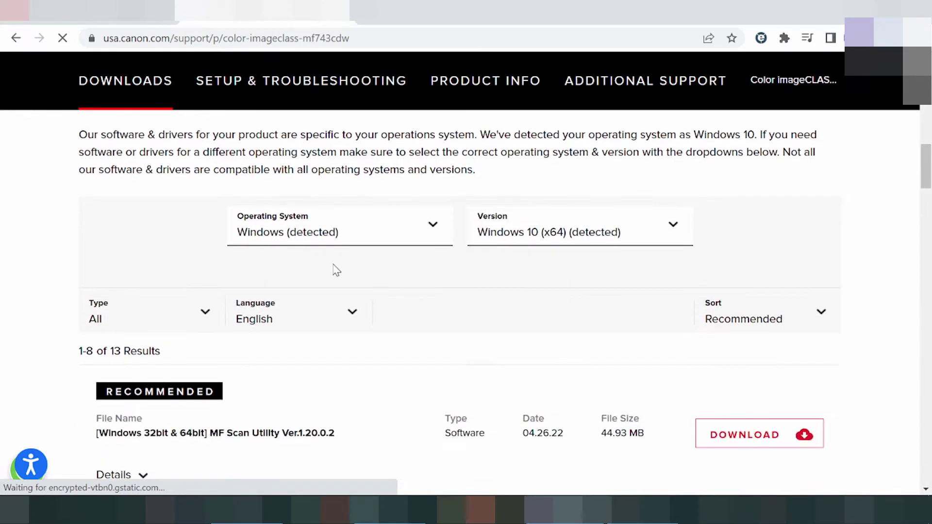
click(344, 234)
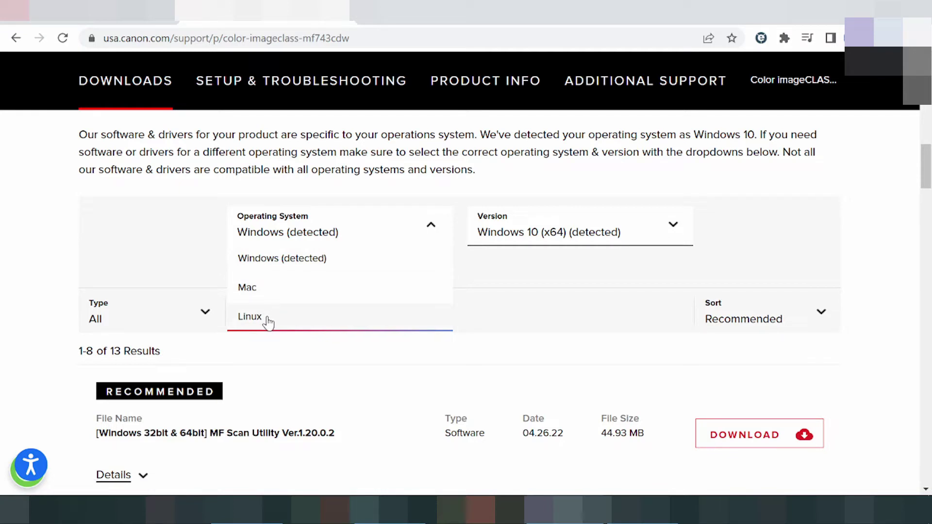
- Filter the downloads to Mac with version macOS 12, leaving 7 results
click(251, 289)
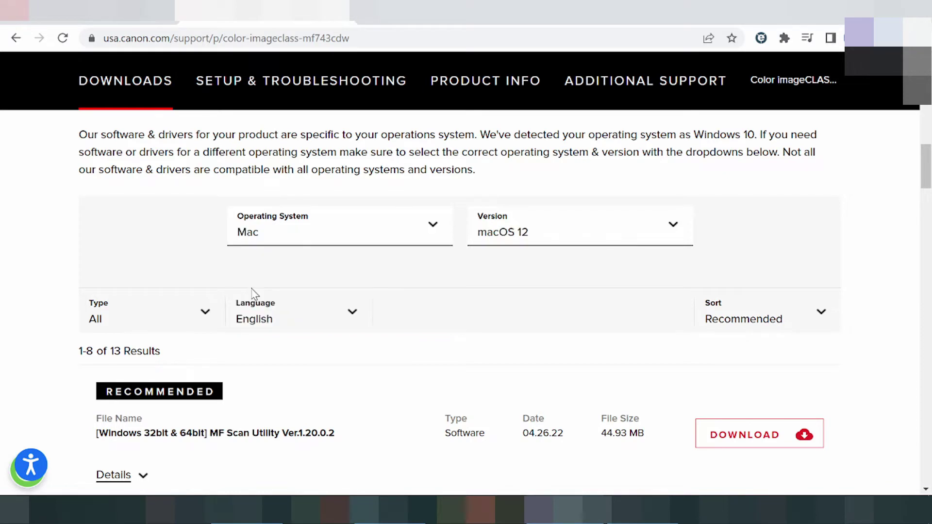
click(490, 236)
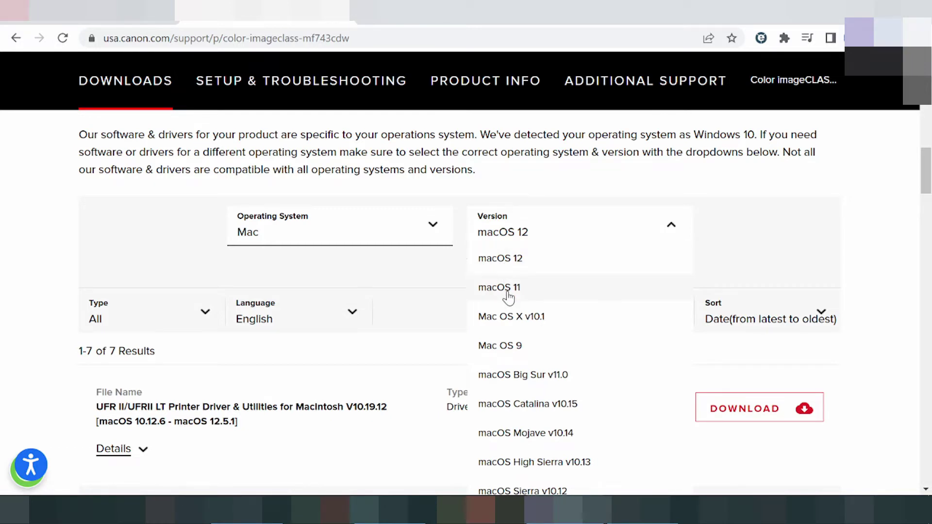
scroll(514, 316, down, 2)
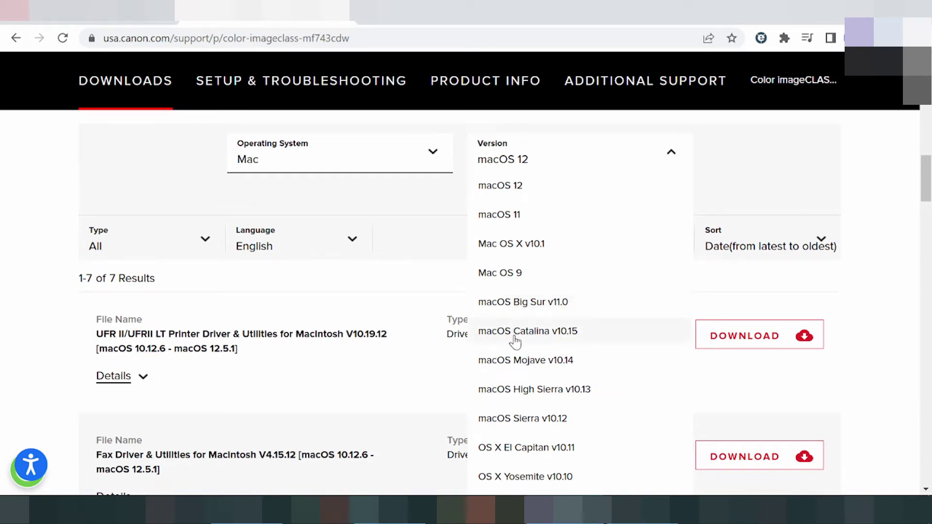
scroll(515, 343, down, 2)
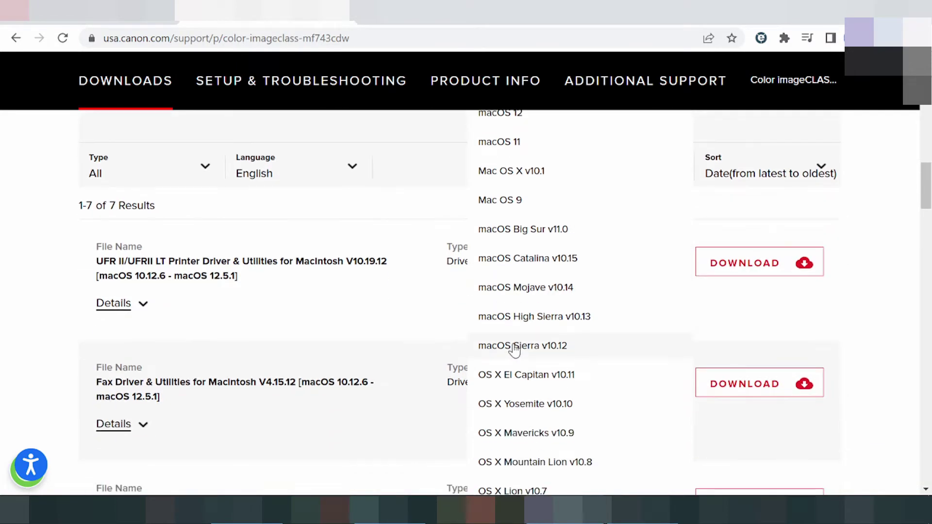
scroll(515, 349, down, 4)
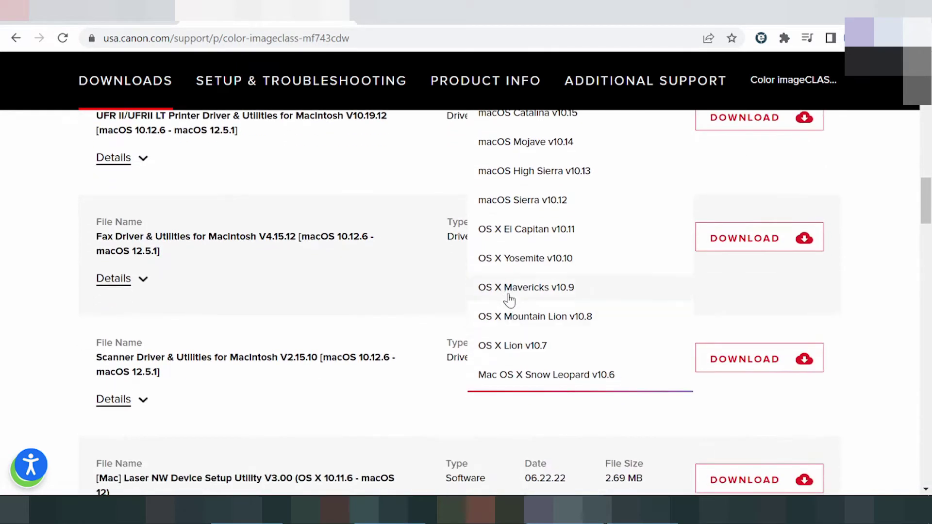
scroll(520, 301, down, 2)
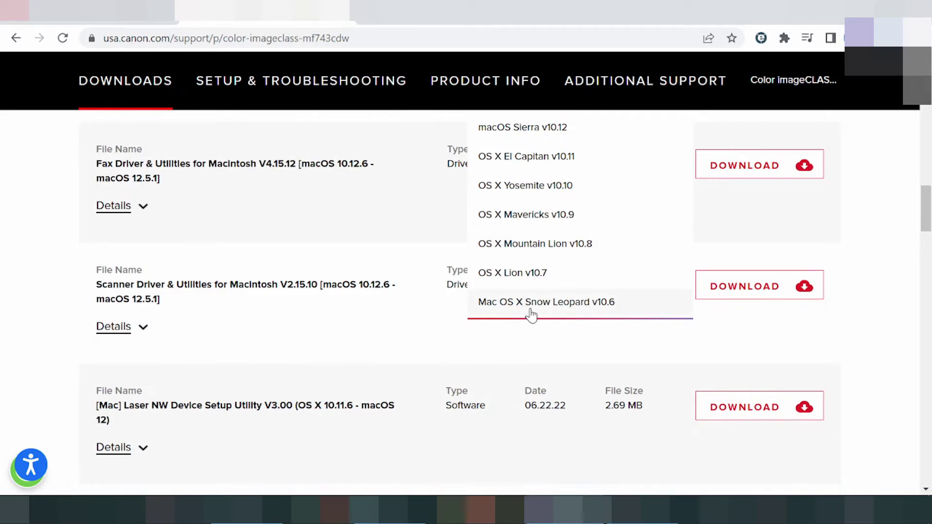
scroll(530, 316, up, 8)
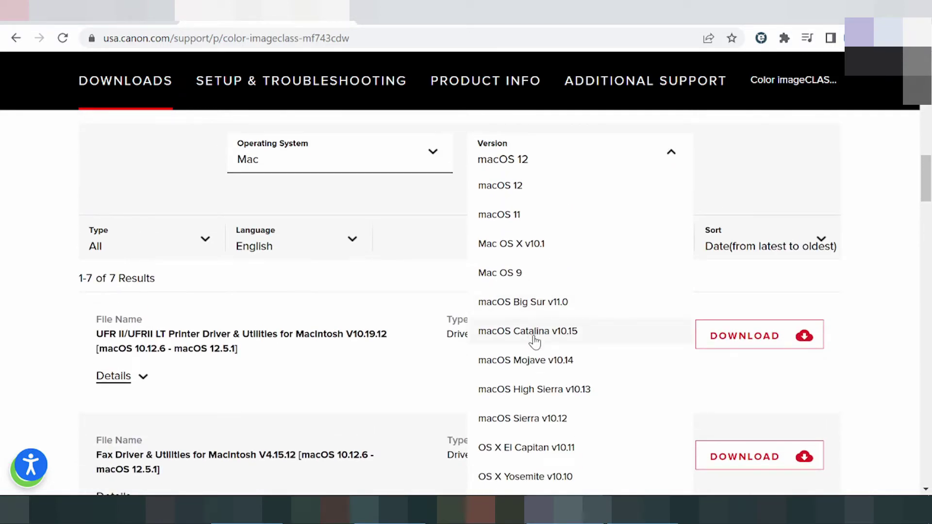
click(505, 189)
- Show the details of the UFR II/UFRII LT Printer Driver V10.19.12 (mac-UFRII-LIPSLX-v101912-13.dmg)
scroll(532, 206, down, 2)
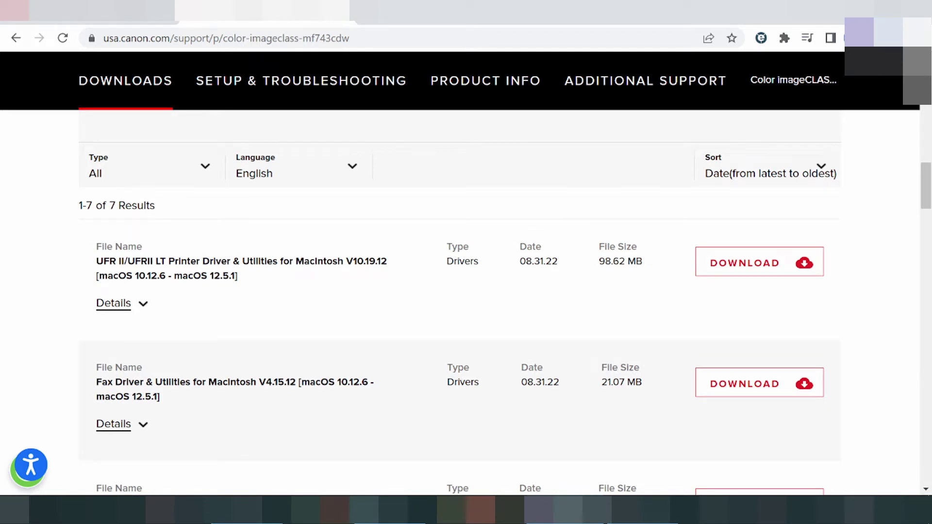
scroll(327, 262, down, 2)
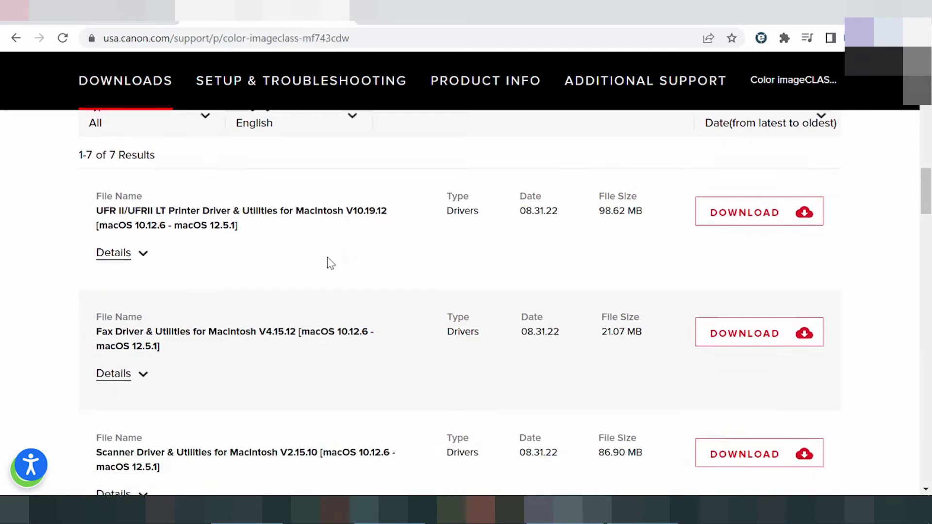
click(166, 246)
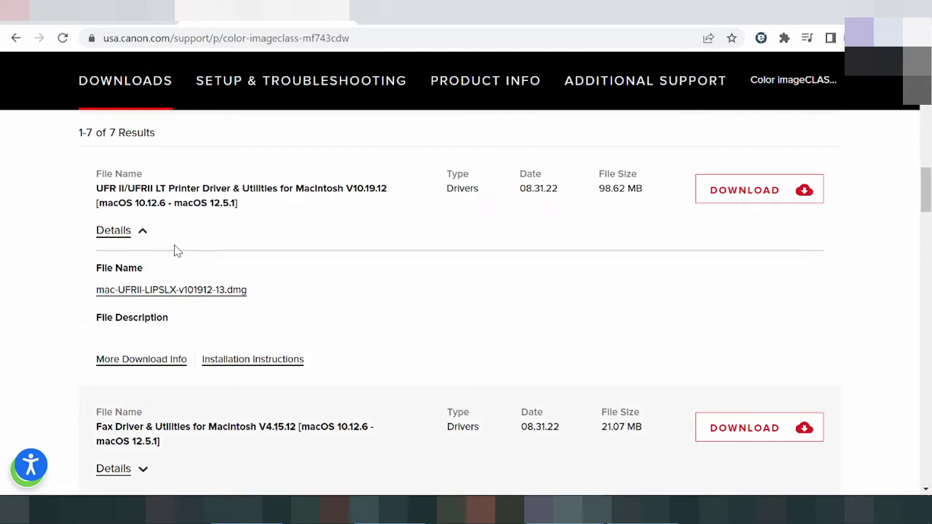
scroll(213, 256, down, 2)
scroll(210, 261, down, 2)
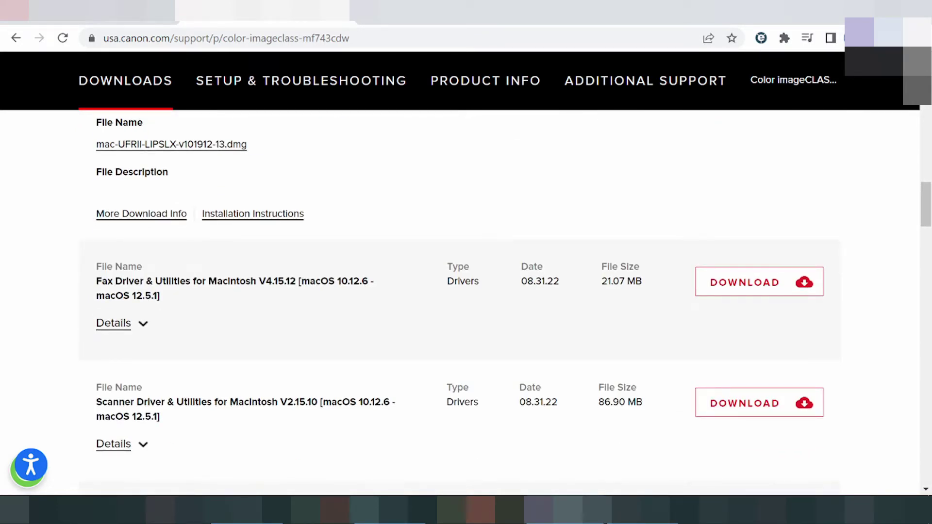
scroll(197, 295, down, 2)
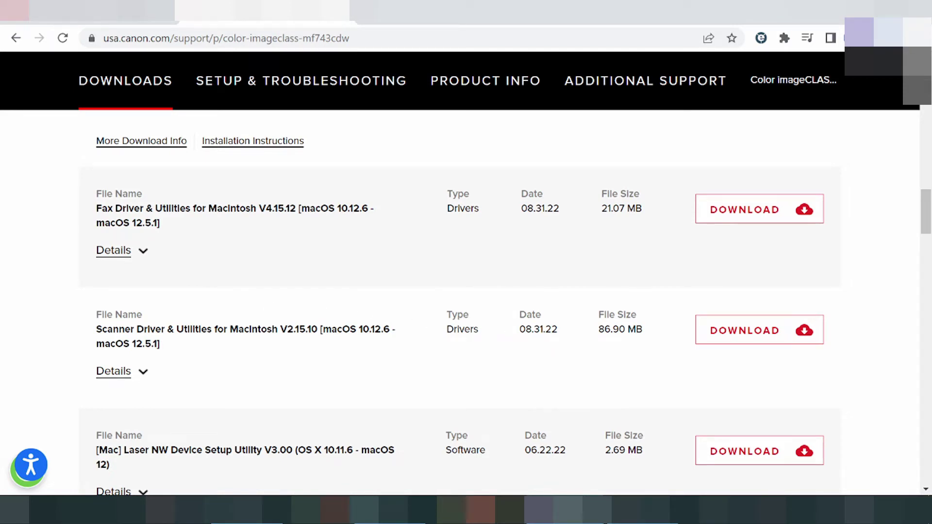
drag(528, 209, 626, 209)
scroll(612, 288, up, 3)
scroll(607, 282, up, 5)
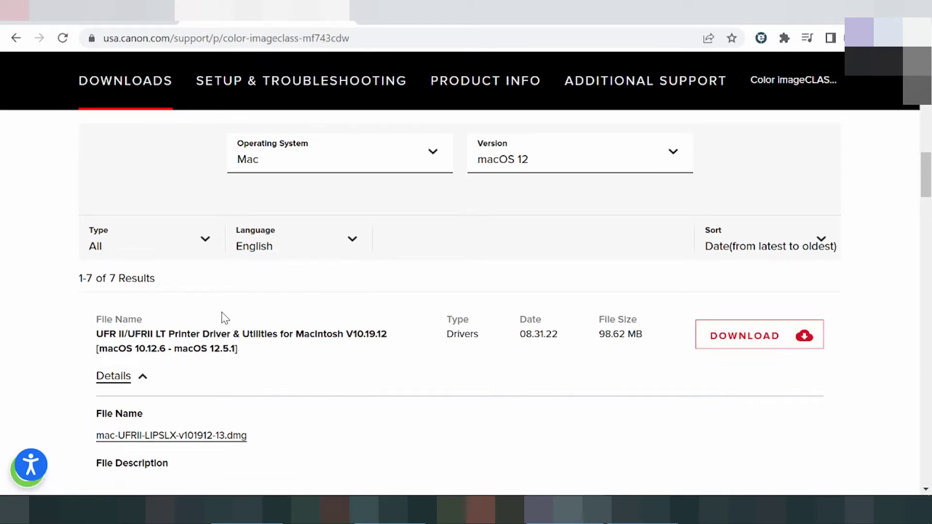
- Start the Mac UFR II driver download, dismiss its instructions, then cancel the download
drag(167, 334, 227, 334)
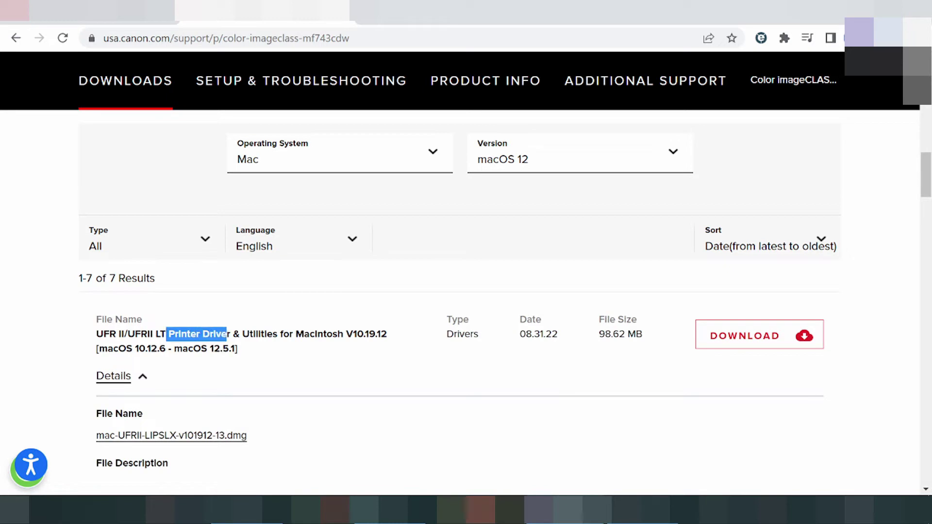
click(733, 348)
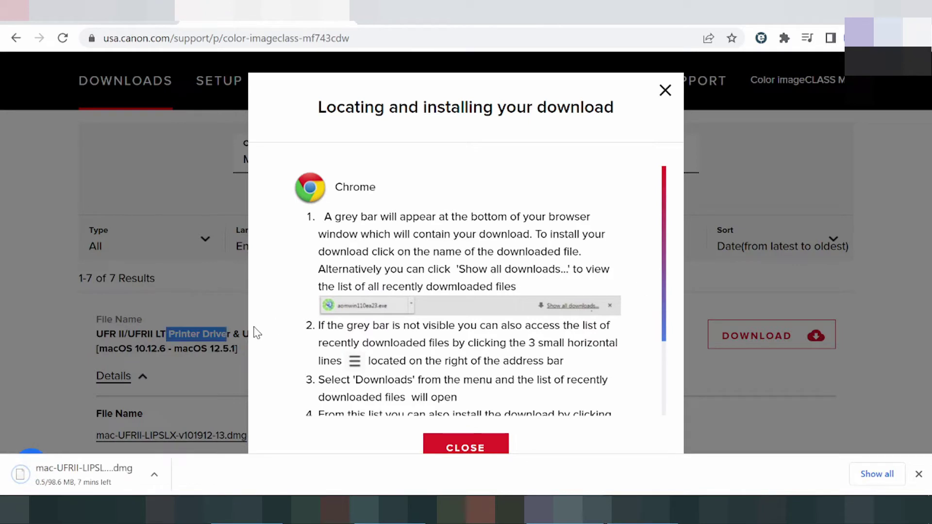
click(48, 406)
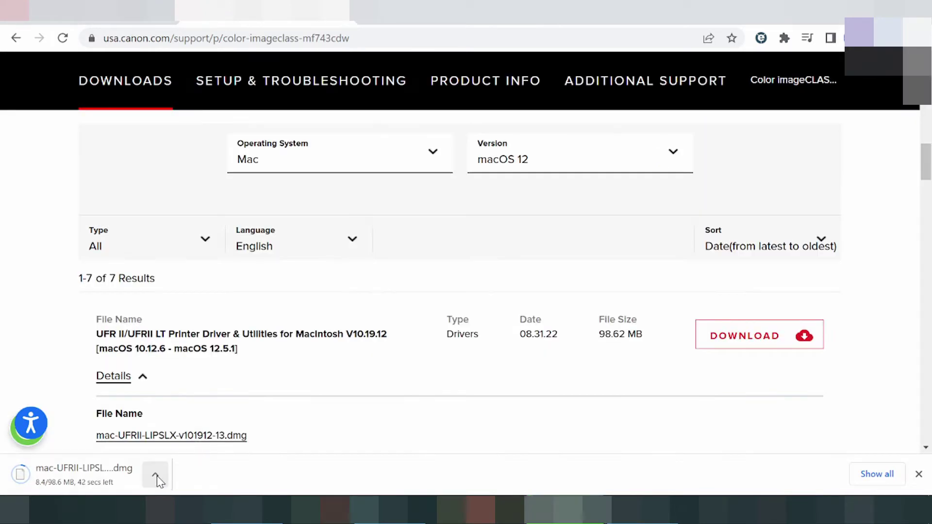
click(156, 475)
click(172, 450)
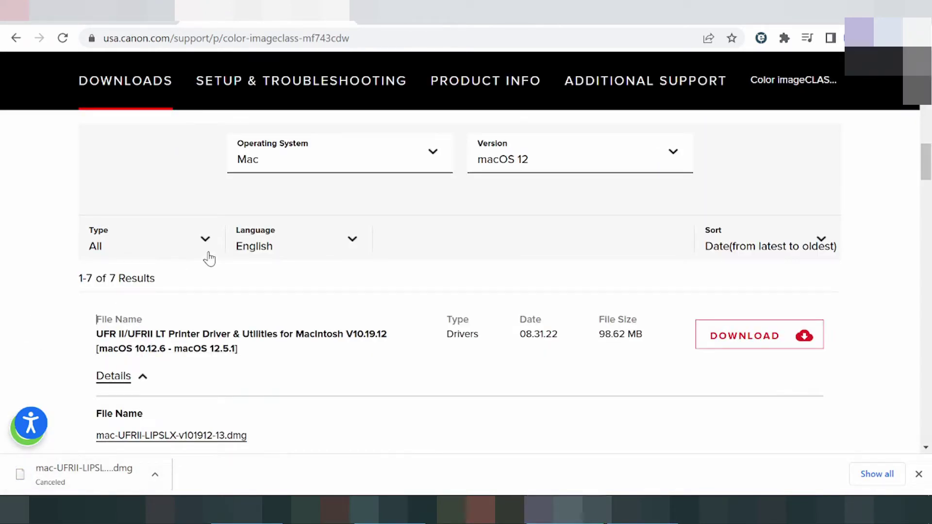
click(306, 174)
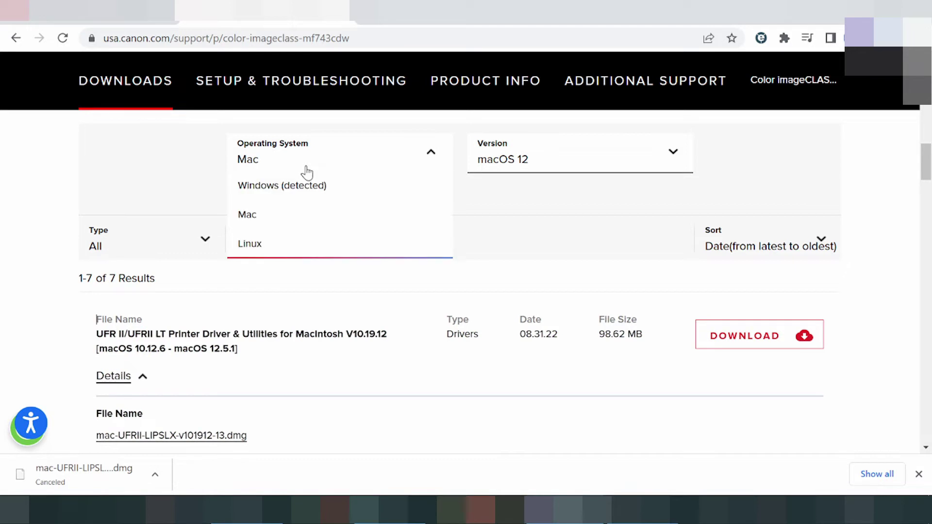
- Filter the downloads to Linux with version Linux 64bit
click(270, 248)
click(504, 170)
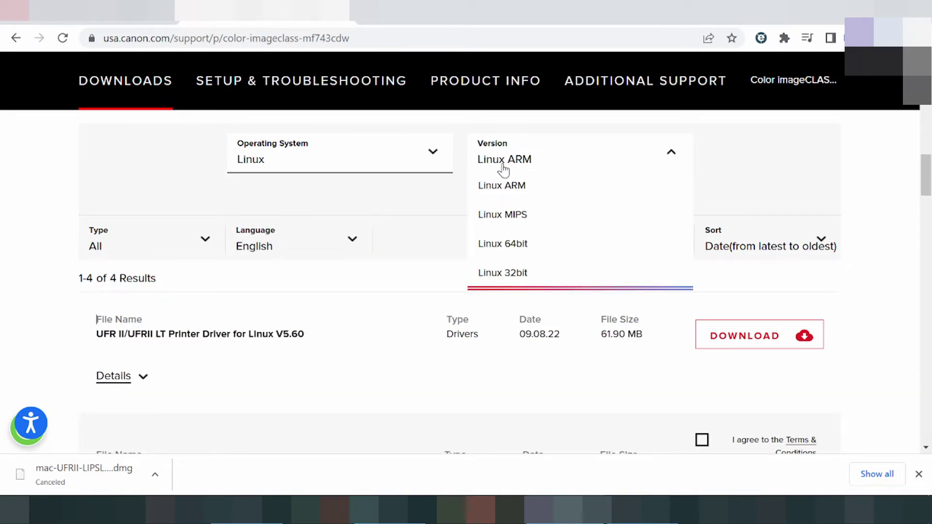
scroll(516, 262, down, 2)
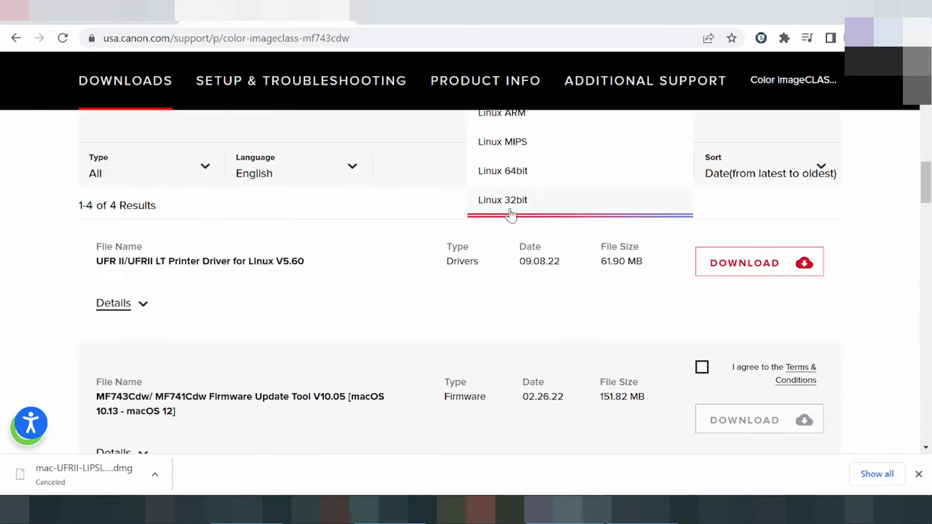
click(508, 173)
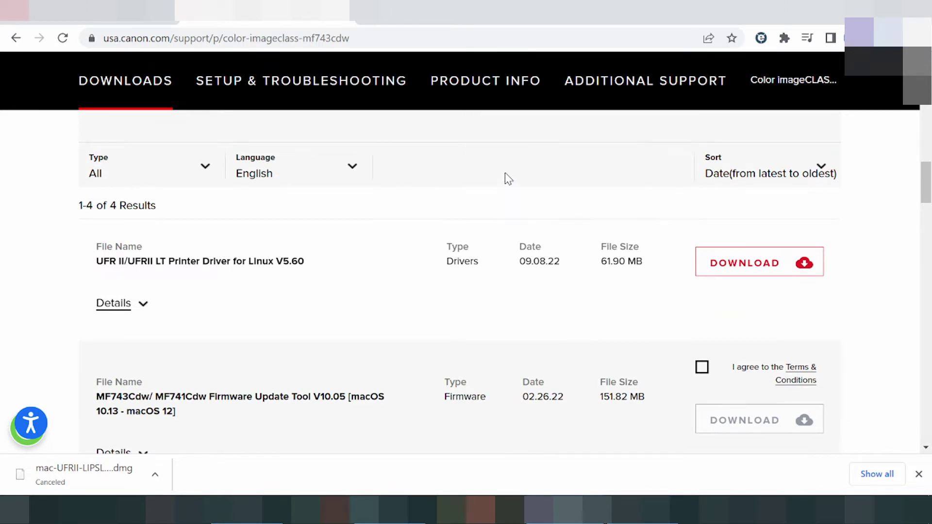
scroll(485, 230, up, 2)
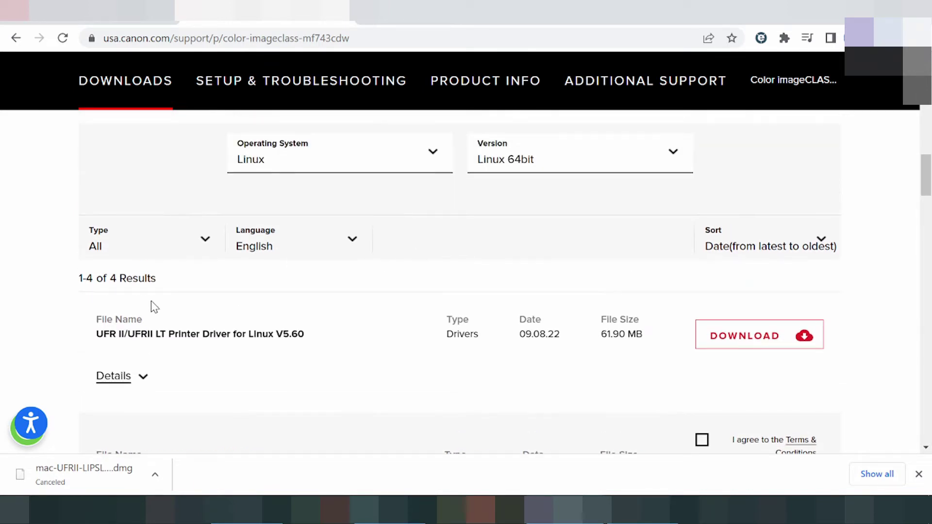
- Look over the macOS and Windows Firmware Update Tool entries in the results
drag(175, 334, 247, 353)
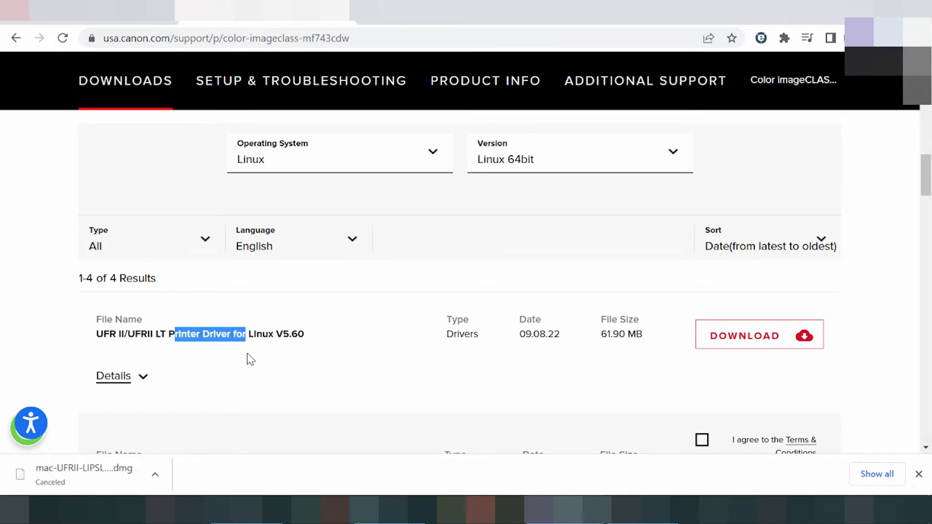
scroll(246, 353, down, 6)
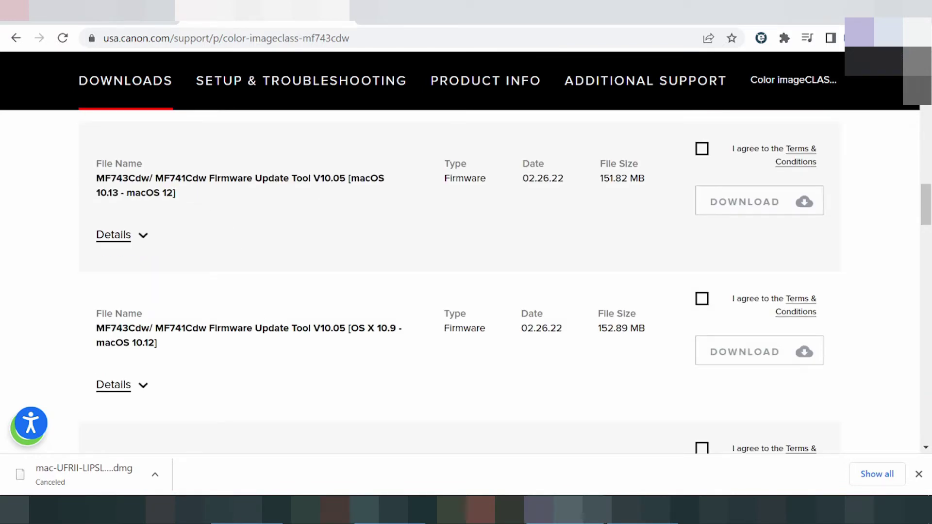
drag(252, 178, 177, 194)
click(263, 328)
drag(263, 328, 324, 328)
scroll(552, 271, down, 3)
scroll(552, 271, up, 3)
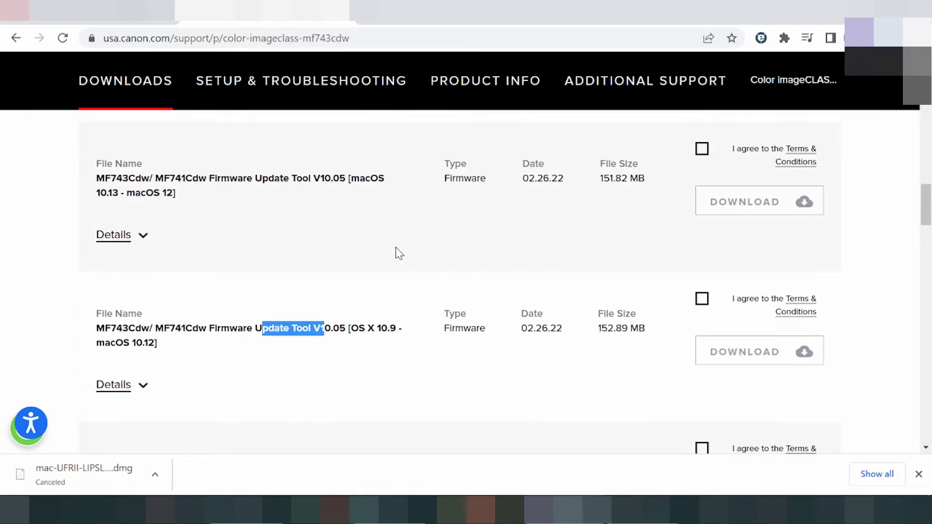
scroll(380, 244, down, 4)
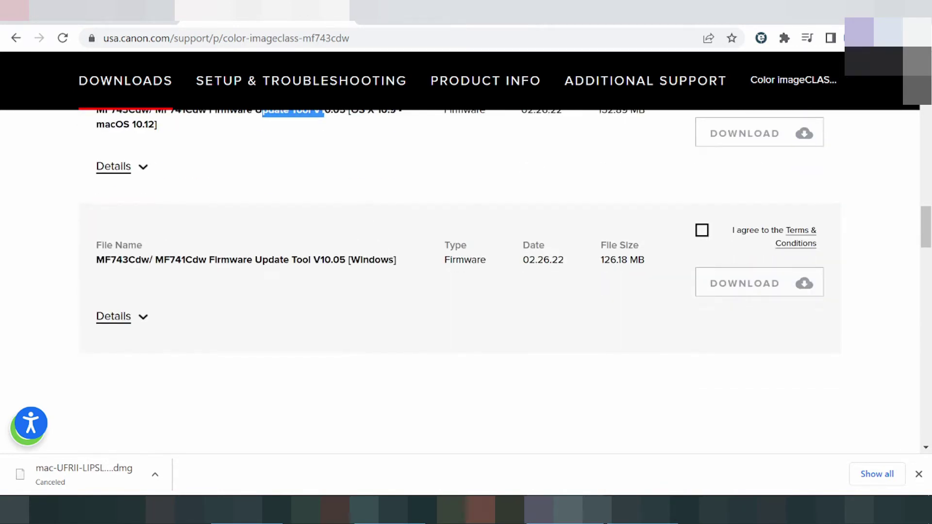
drag(238, 260, 262, 260)
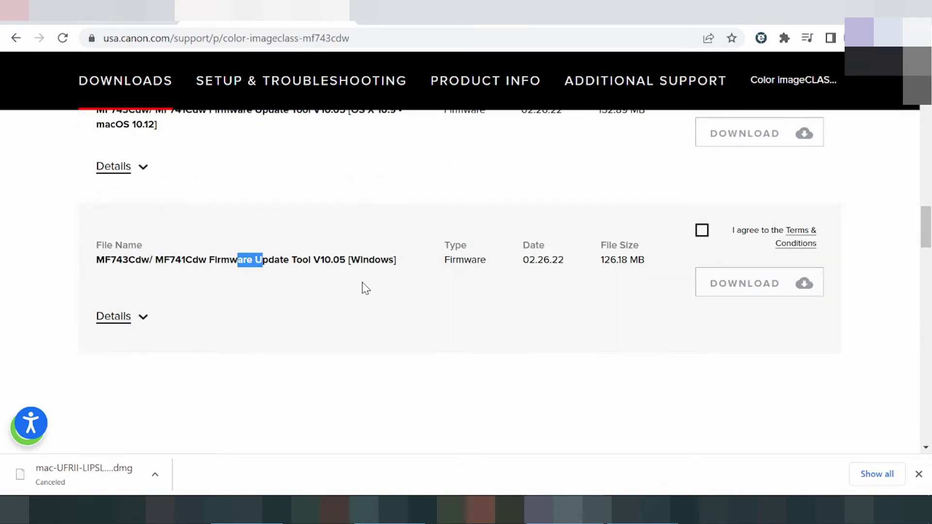
scroll(363, 283, up, 5)
scroll(384, 281, up, 3)
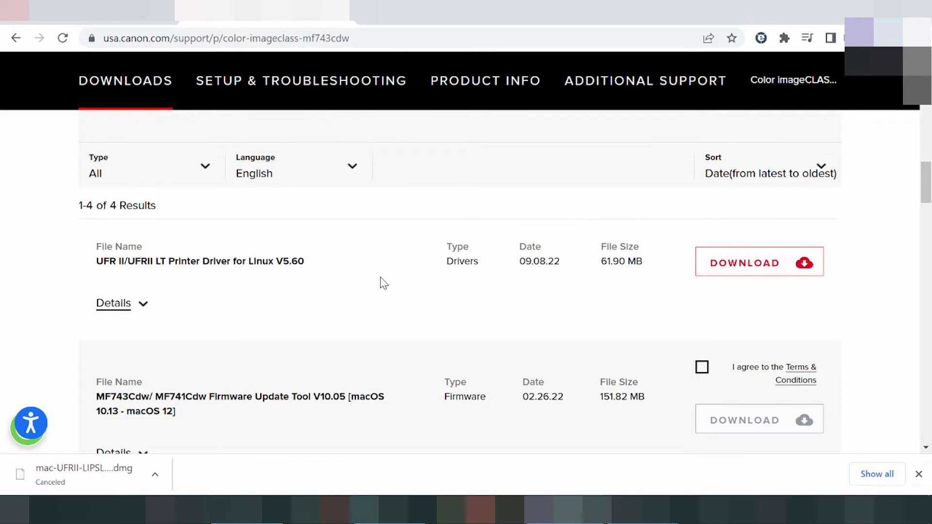
scroll(379, 279, up, 1)
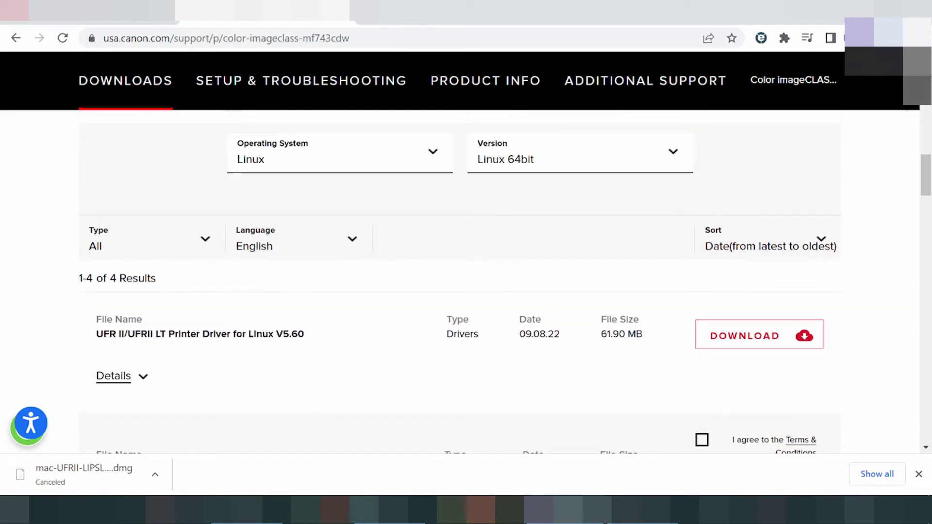
- Check the Linux driver's 61.90 size and accept the terms for Firmware Update Tool V10.05
drag(175, 334, 267, 334)
drag(525, 334, 545, 335)
scroll(558, 330, down, 1)
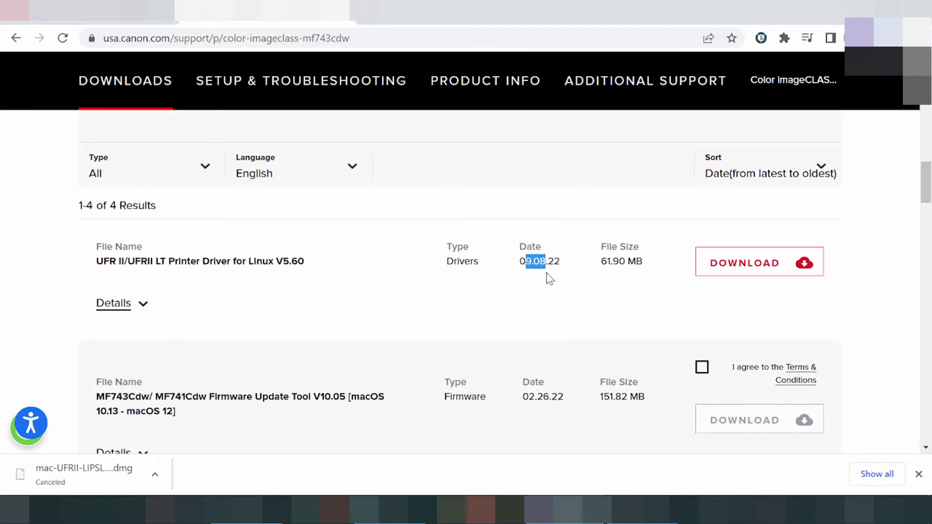
scroll(550, 279, up, 1)
drag(598, 335, 625, 334)
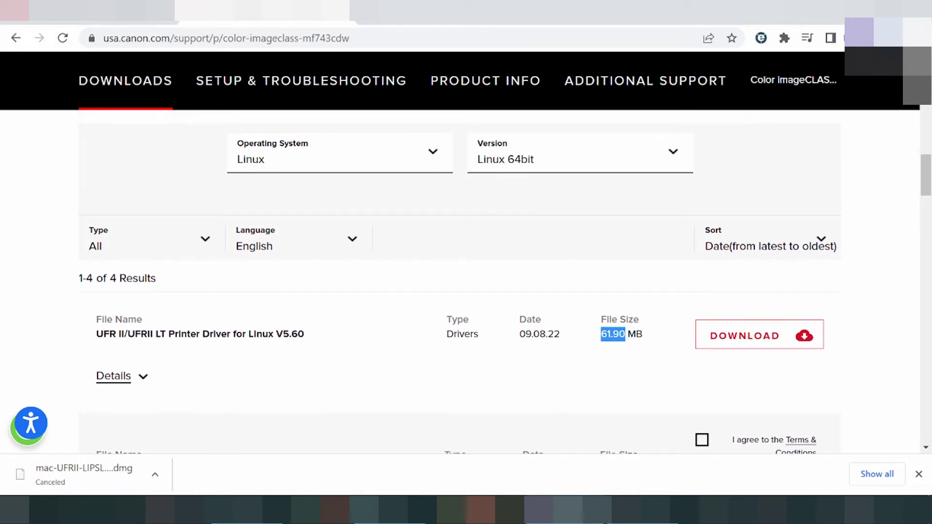
scroll(604, 327, up, 1)
scroll(587, 287, down, 2)
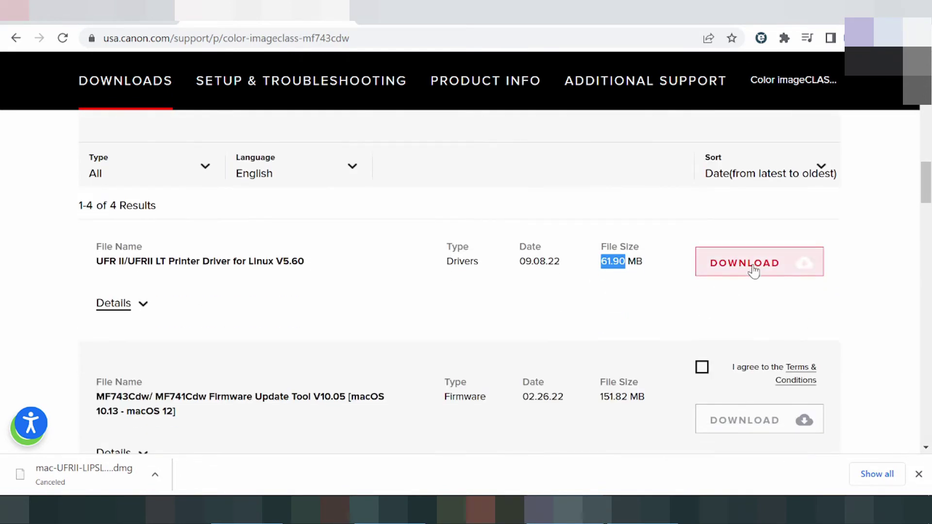
scroll(595, 289, down, 1)
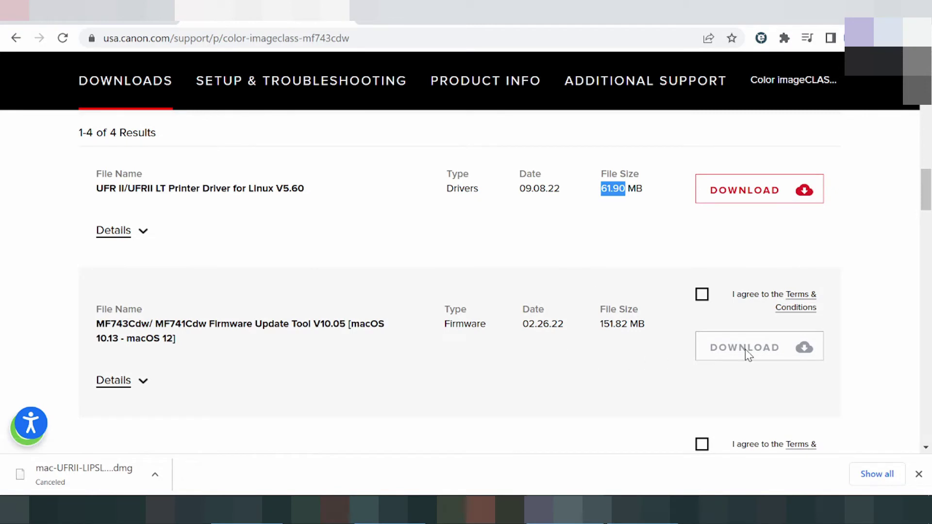
click(702, 295)
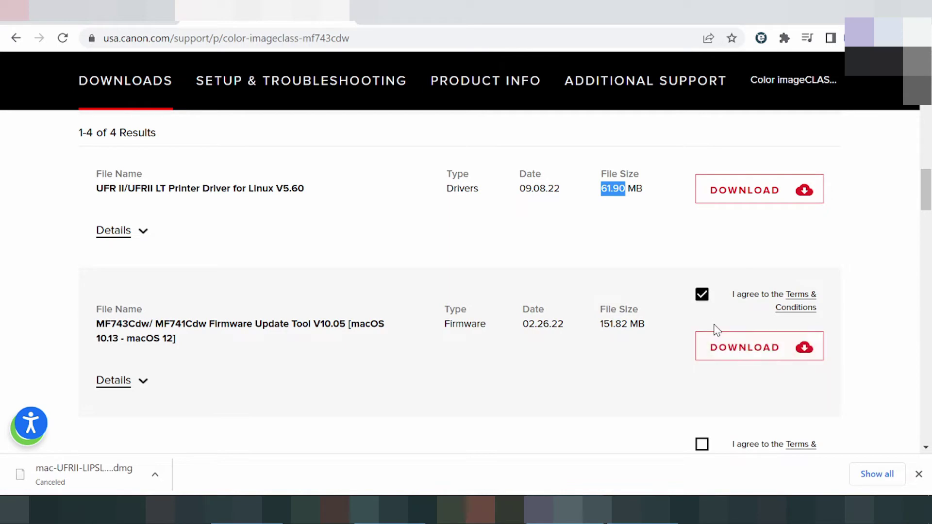
scroll(692, 316, up, 4)
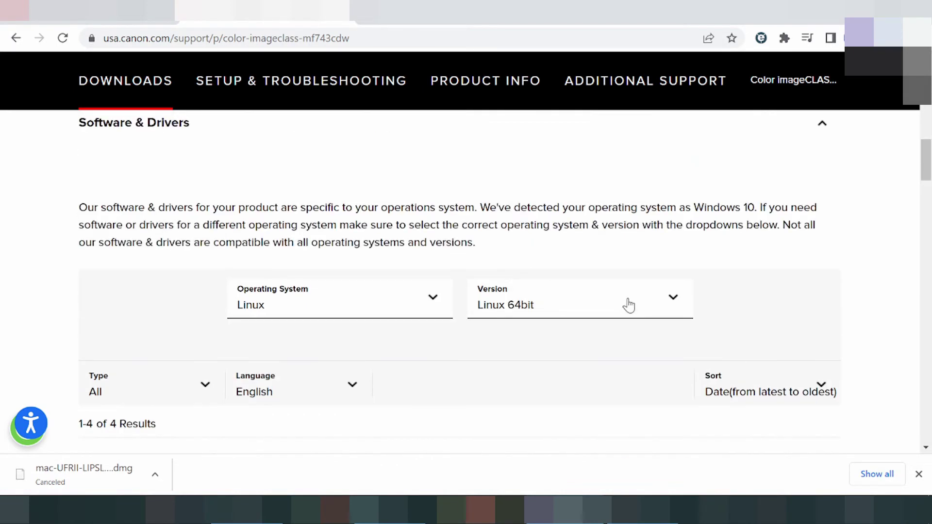
- Switch the filter back to Windows and choose Windows 11 as the version
click(421, 305)
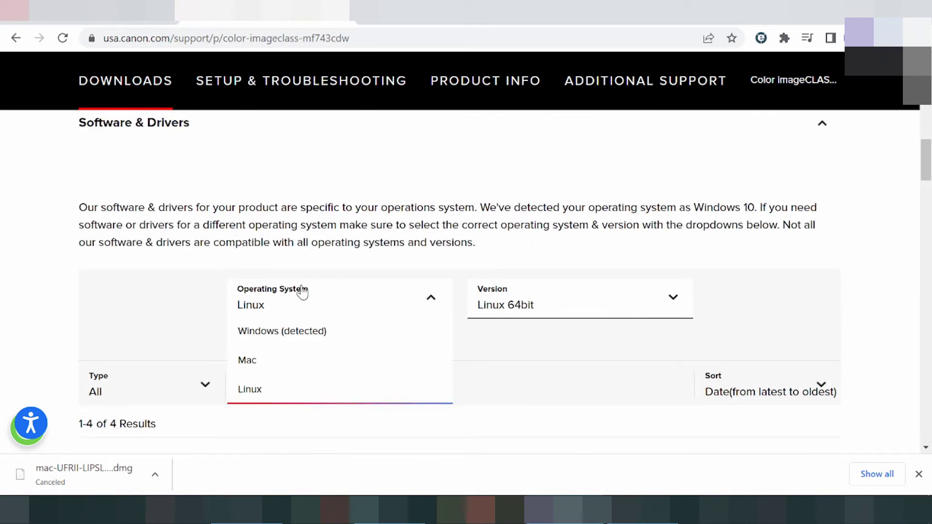
click(267, 336)
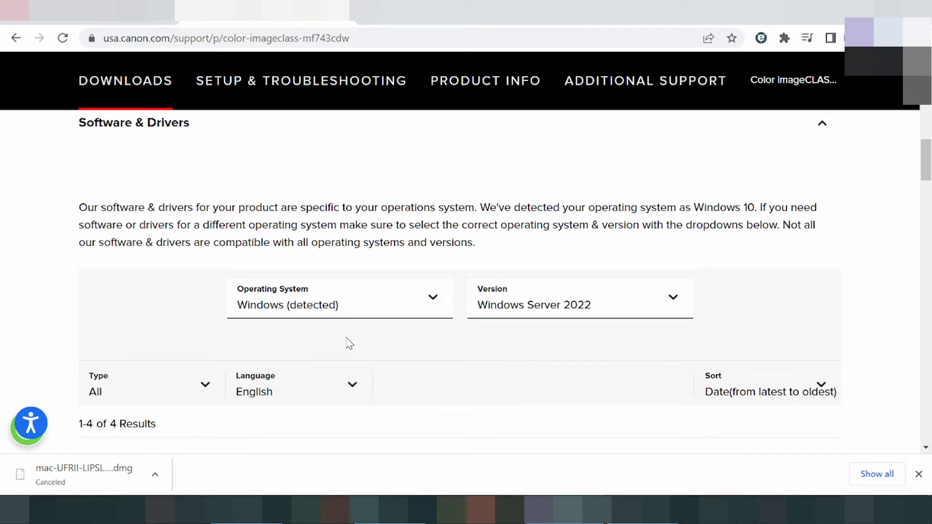
click(504, 306)
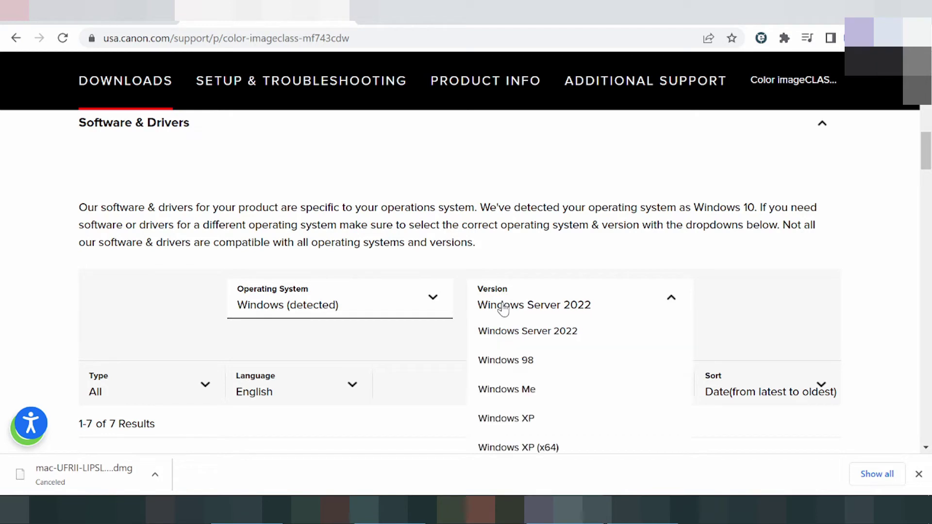
scroll(534, 345, down, 2)
scroll(542, 338, down, 6)
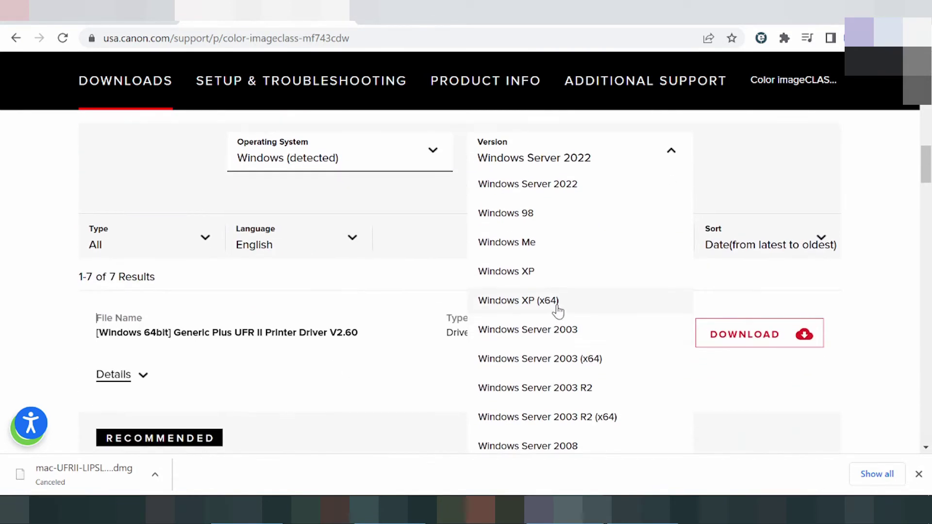
scroll(559, 301, down, 1)
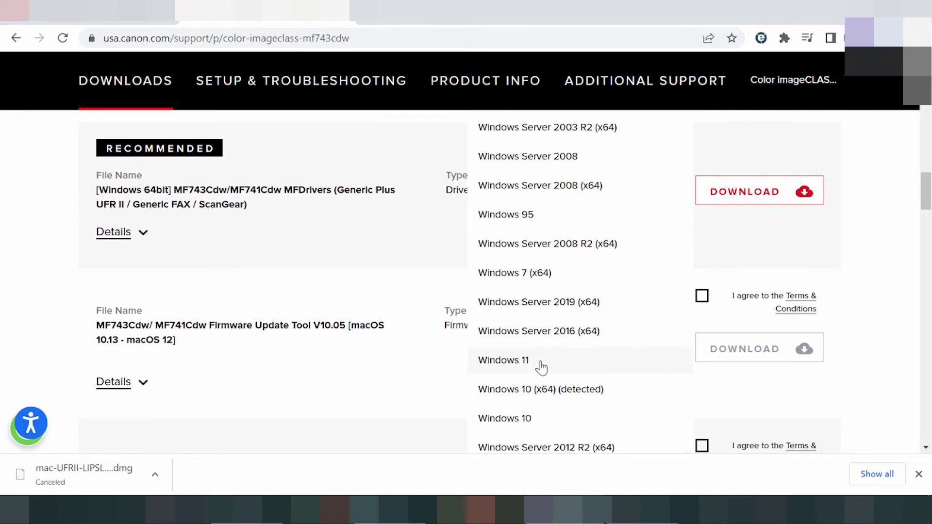
scroll(532, 416, down, 2)
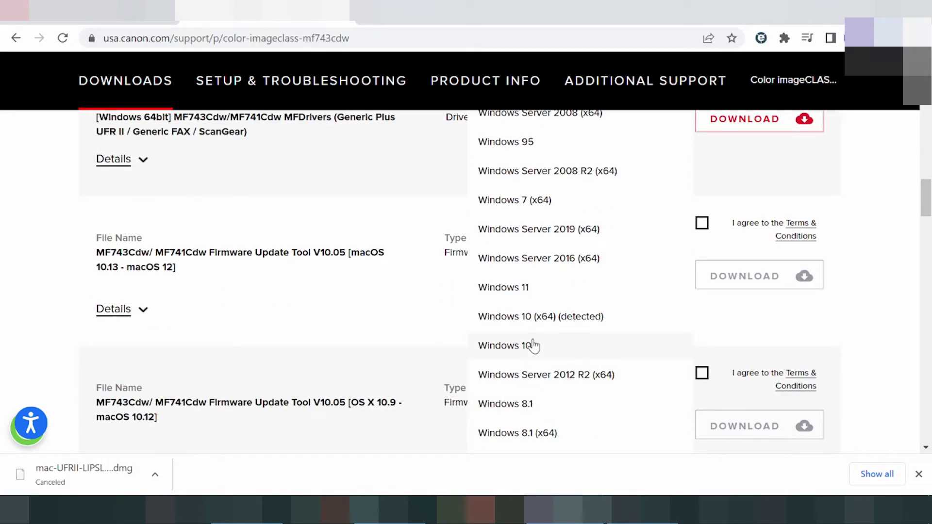
scroll(552, 342, down, 2)
scroll(551, 354, down, 2)
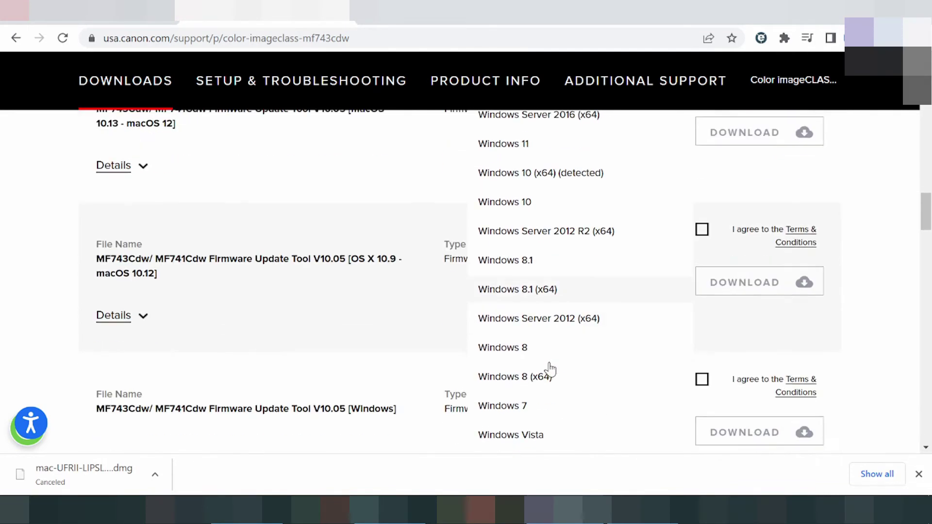
scroll(534, 359, down, 2)
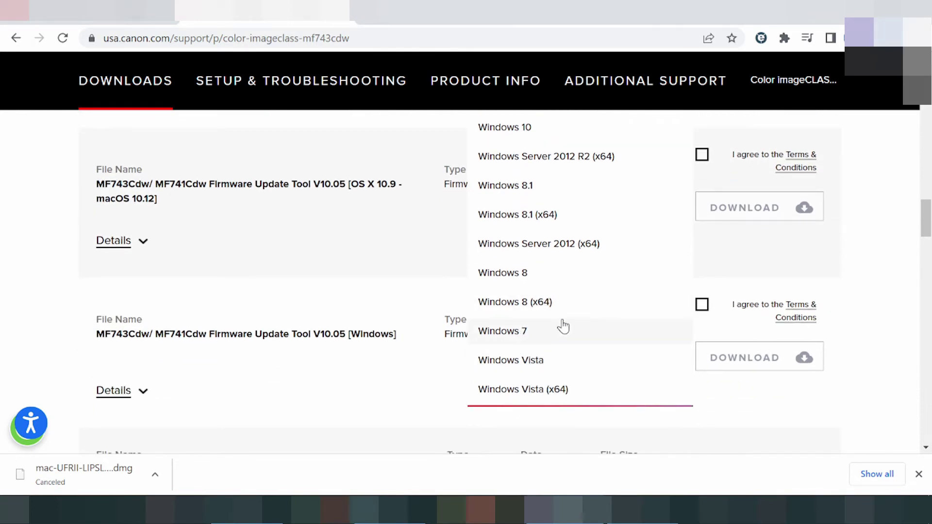
scroll(562, 349, up, 4)
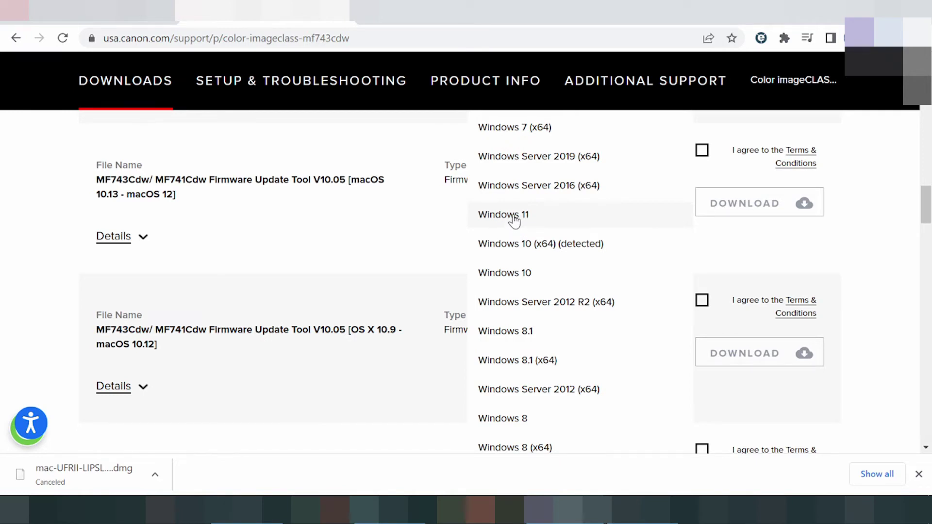
click(515, 221)
scroll(517, 219, up, 9)
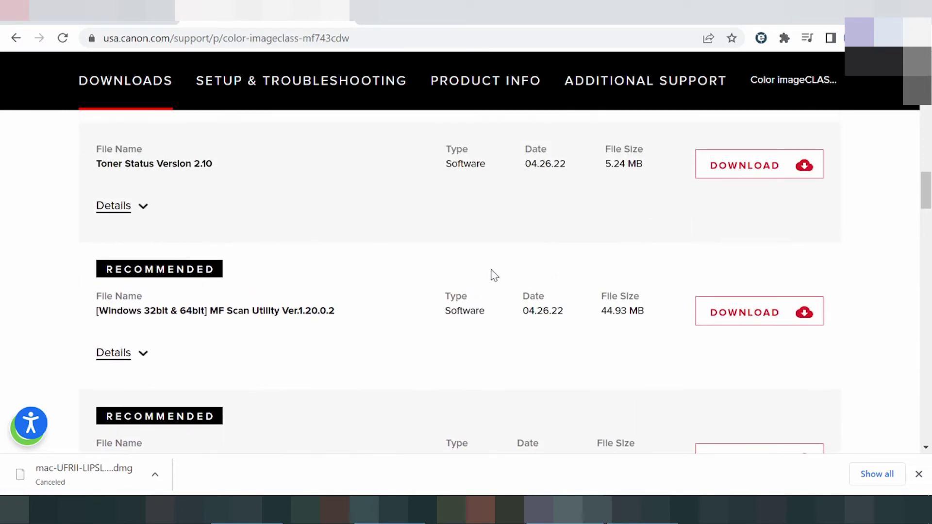
drag(115, 269, 198, 270)
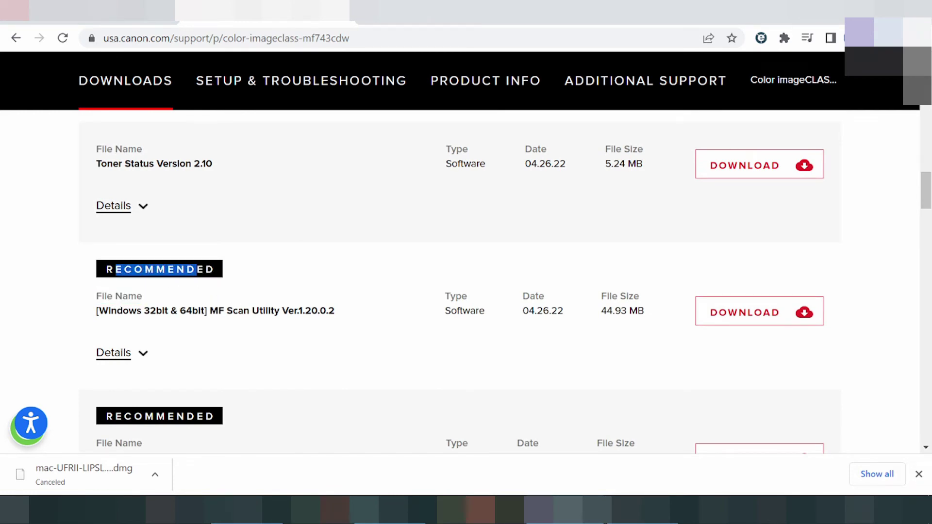
drag(218, 311, 368, 311)
scroll(269, 306, down, 3)
scroll(381, 312, down, 1)
scroll(408, 252, up, 1)
scroll(170, 264, up, 2)
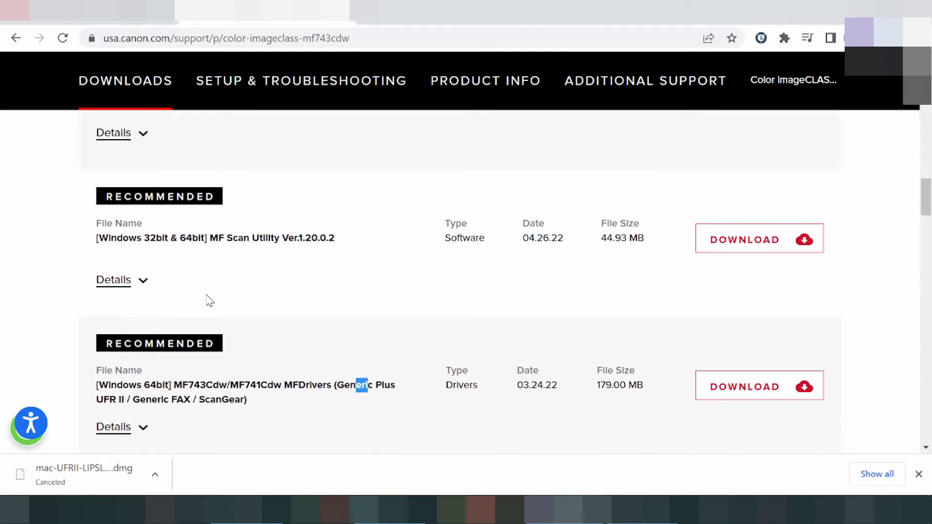
scroll(213, 287, down, 4)
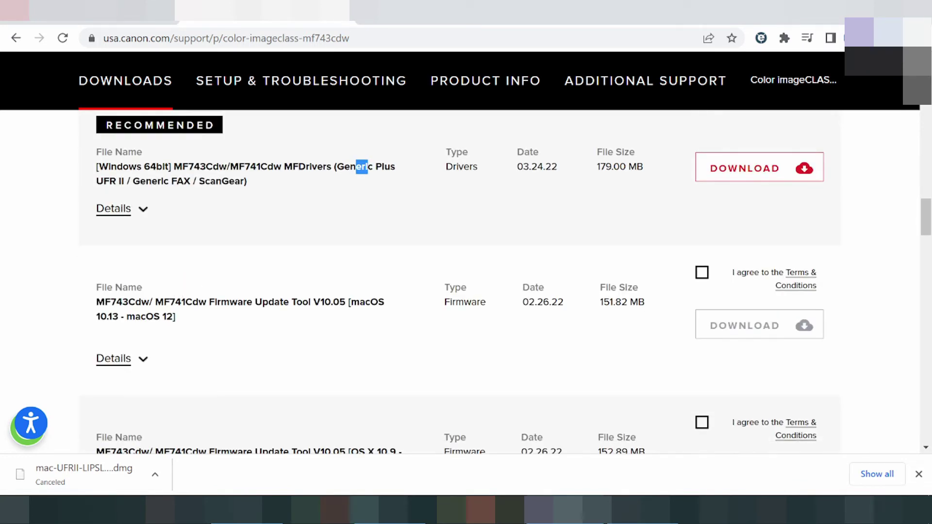
drag(230, 301, 280, 327)
scroll(280, 328, down, 3)
drag(237, 306, 292, 311)
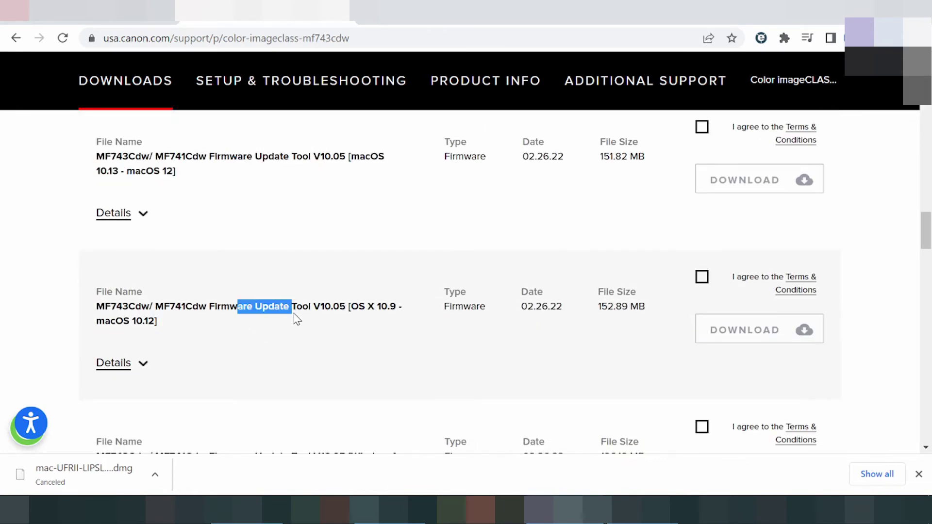
scroll(292, 313, down, 1)
drag(230, 383, 275, 381)
scroll(281, 347, down, 3)
scroll(285, 349, up, 1)
scroll(284, 347, up, 8)
scroll(272, 335, down, 1)
scroll(265, 328, up, 2)
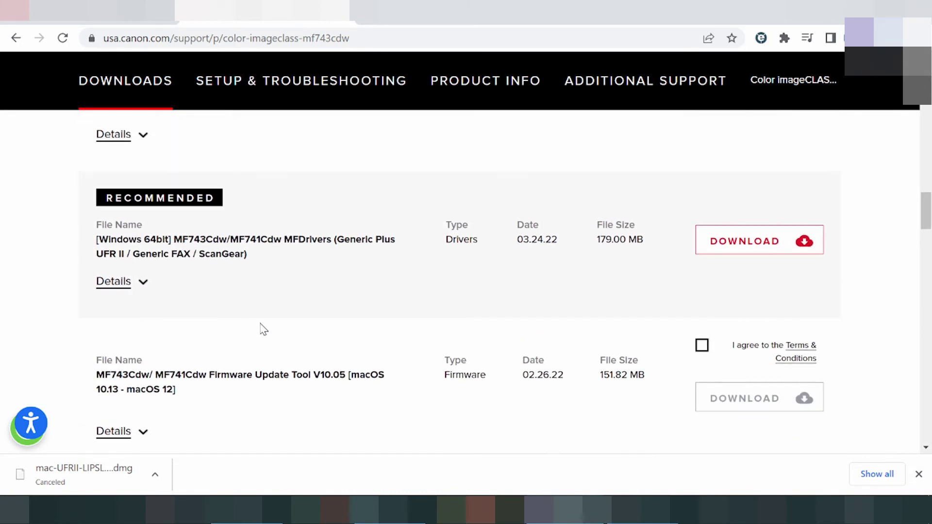
click(702, 349)
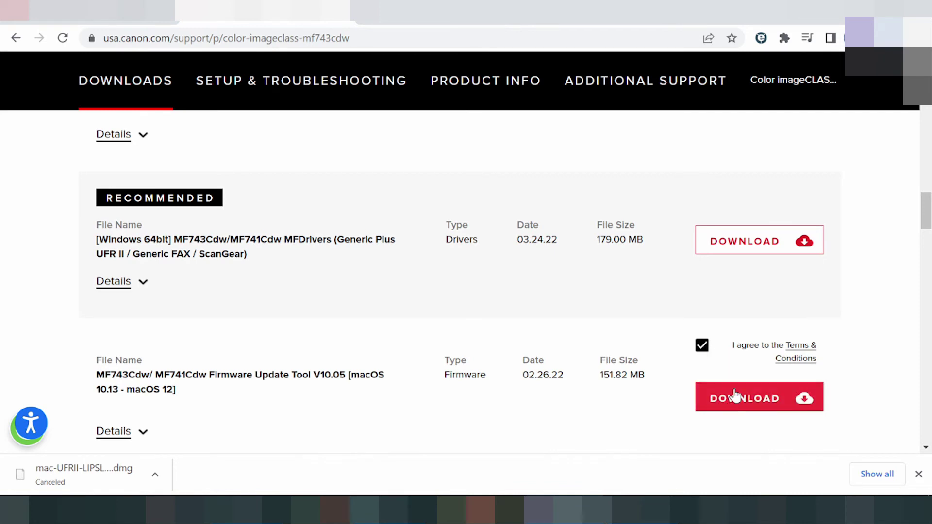
click(701, 348)
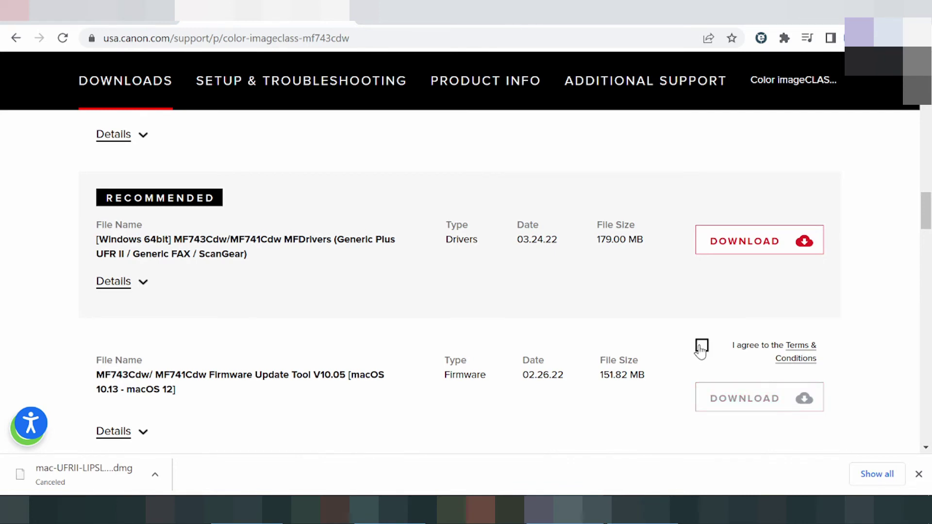
scroll(699, 349, up, 3)
scroll(630, 347, up, 2)
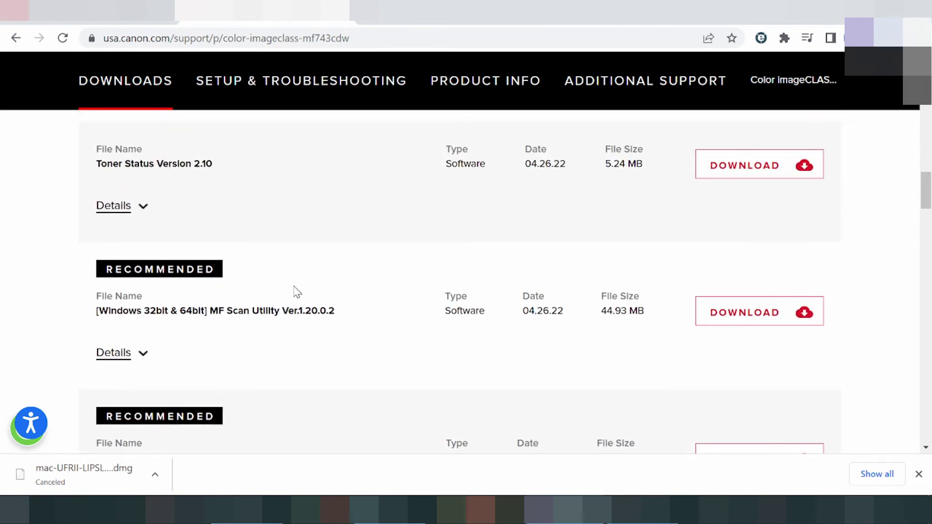
scroll(254, 319, up, 4)
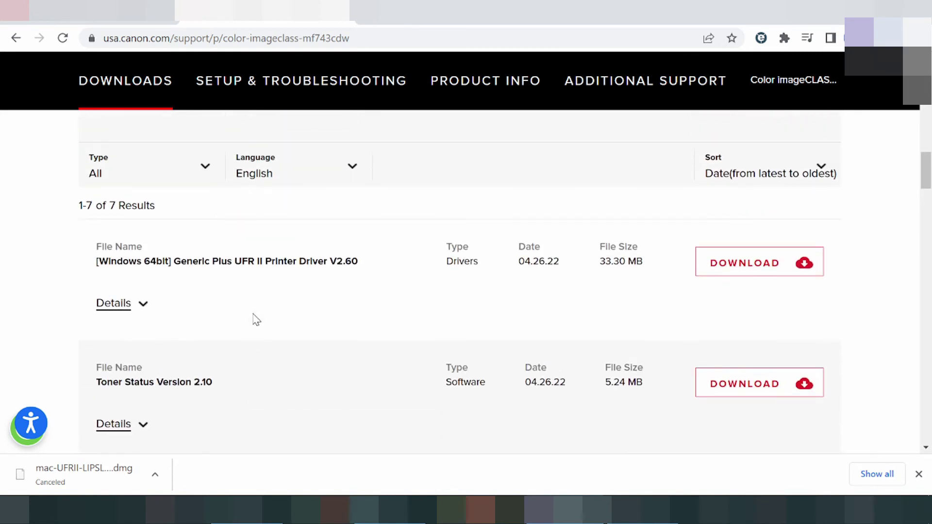
- Review the Windows files, then download the [Windows 64bit] Generic Plus UFR II Printer Driver V2.60
drag(275, 262, 337, 261)
scroll(294, 326, down, 3)
drag(237, 384, 275, 384)
scroll(308, 377, up, 3)
drag(114, 382, 191, 382)
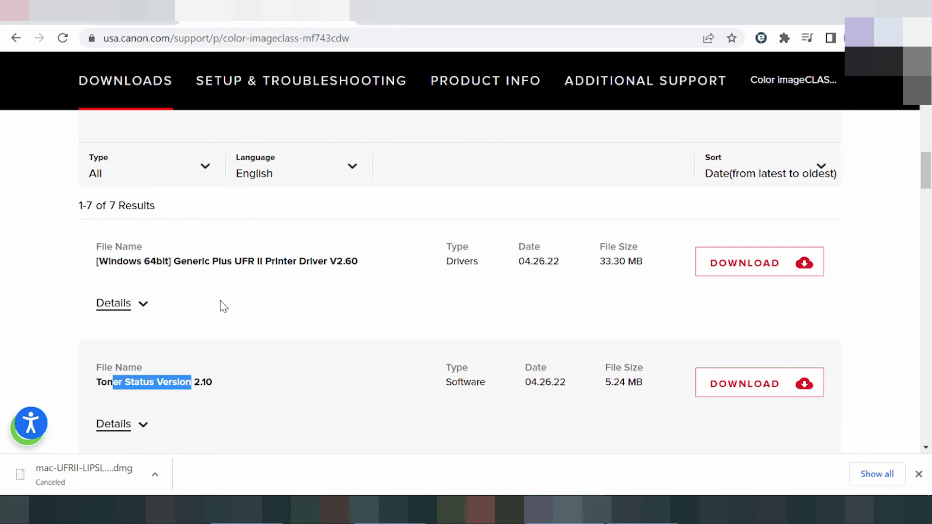
drag(270, 262, 287, 262)
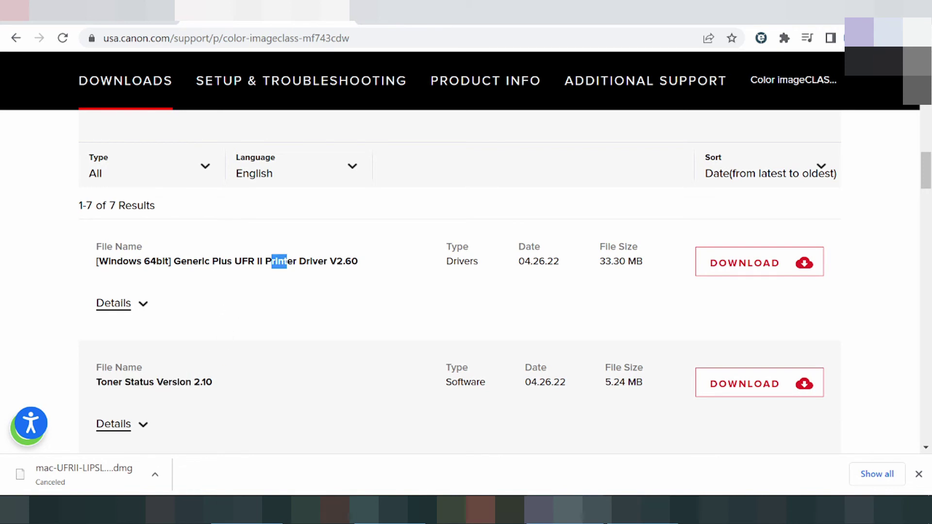
scroll(287, 266, up, 4)
scroll(288, 266, down, 4)
scroll(273, 269, down, 5)
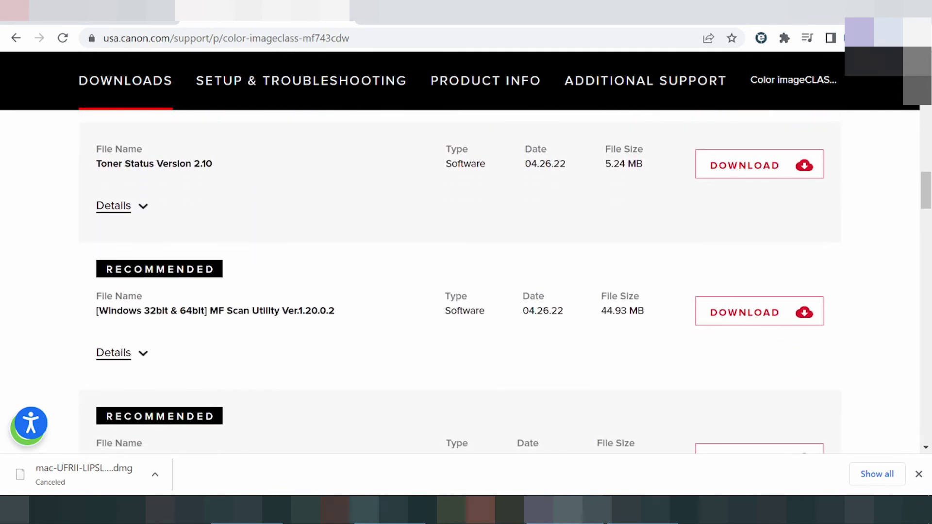
drag(233, 311, 260, 311)
scroll(373, 354, up, 5)
drag(254, 261, 259, 262)
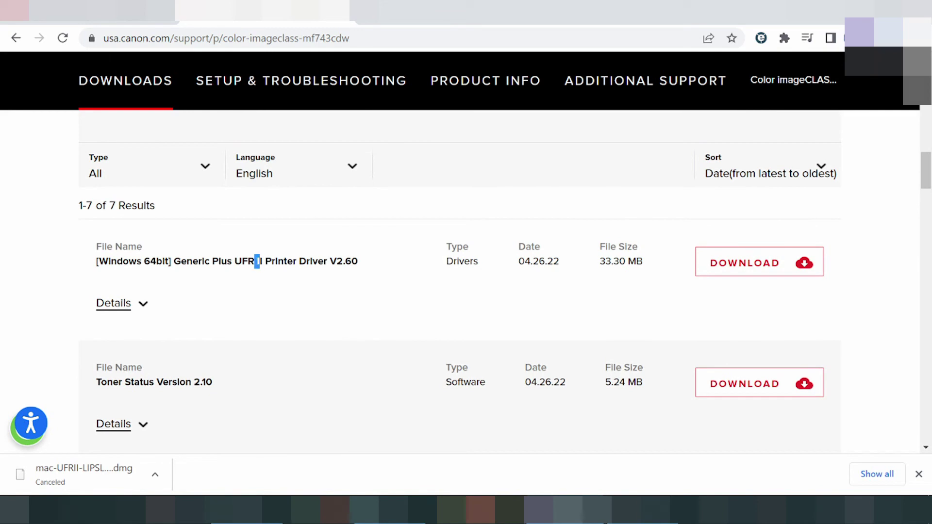
click(717, 273)
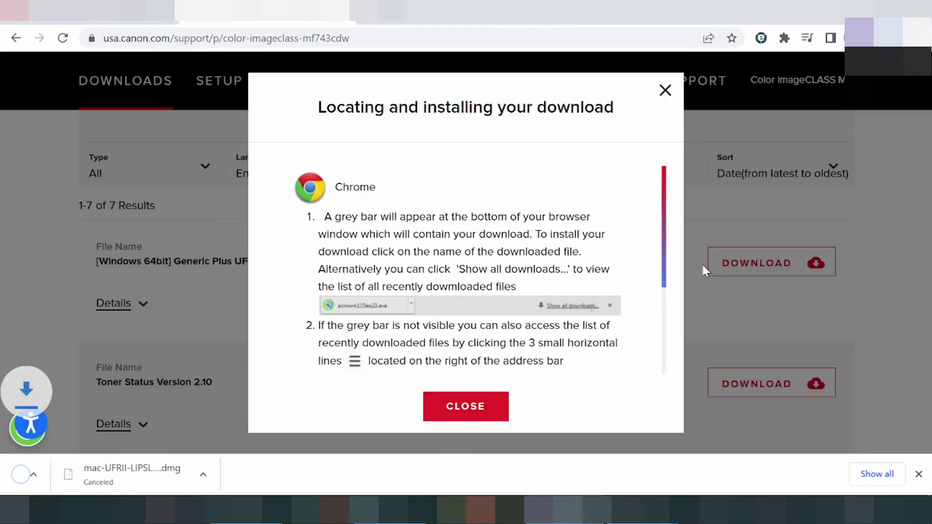
- Dismiss the 'Locating and installing your download' notice so GPlus_UFRII_Driver_V260_W64_00.exe finishes downloading
click(23, 300)
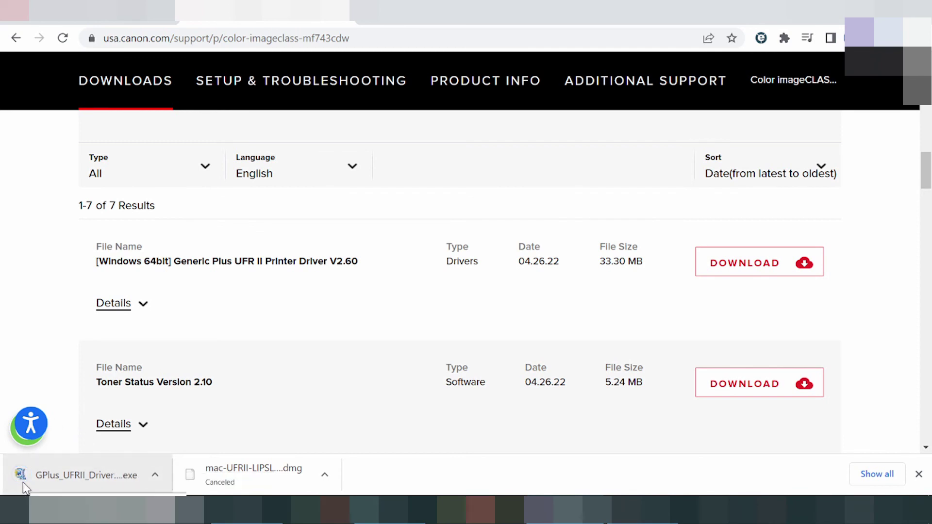
click(156, 476)
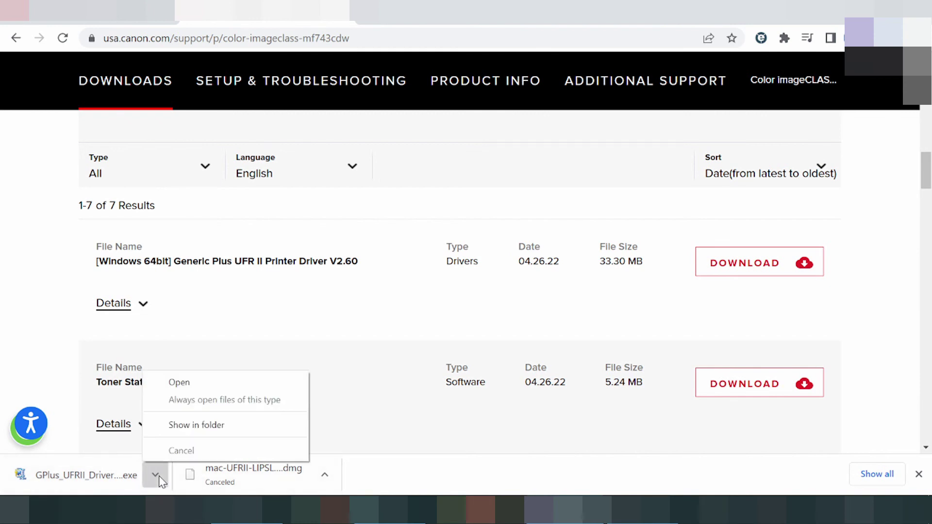
click(70, 346)
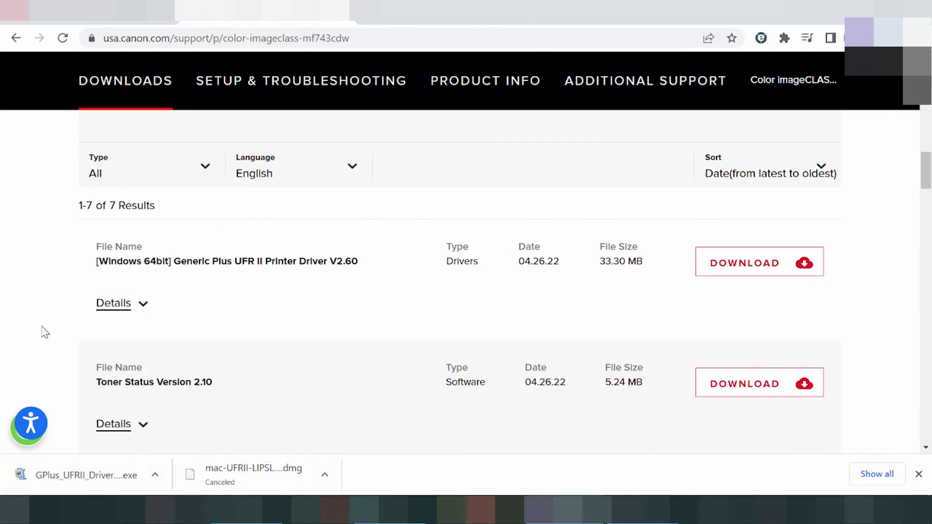